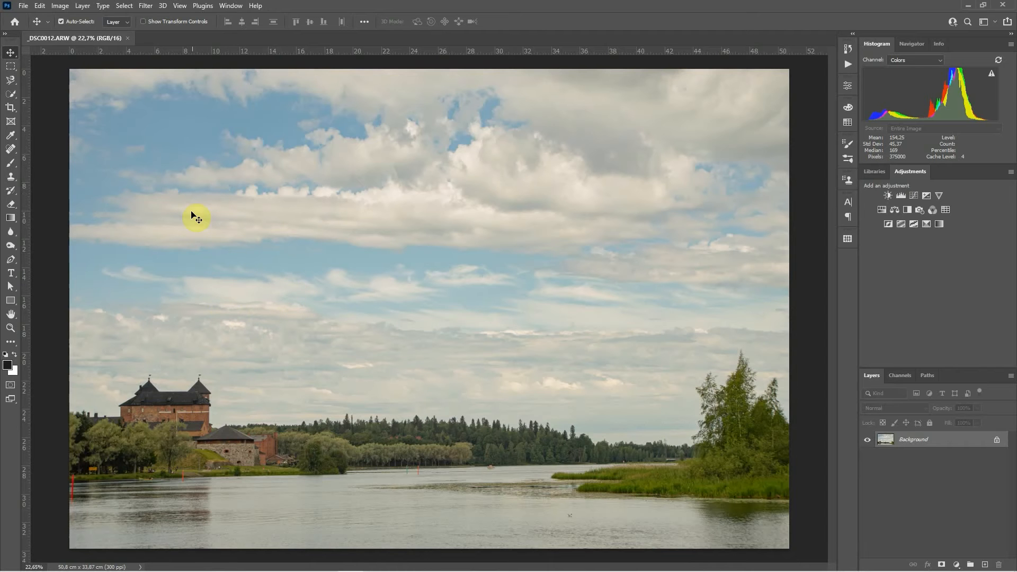
pyautogui.click(40, 8)
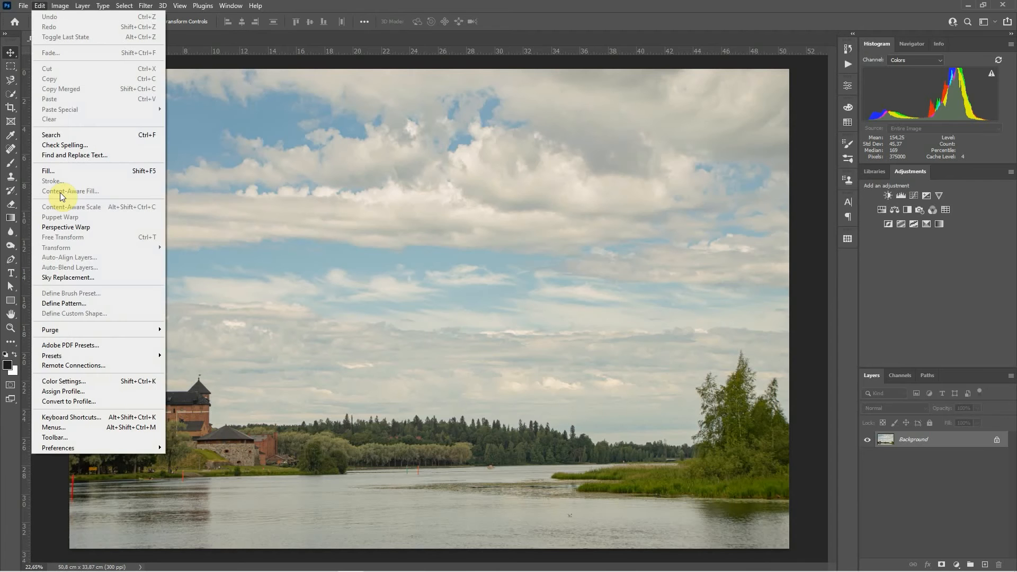
pyautogui.click(242, 195)
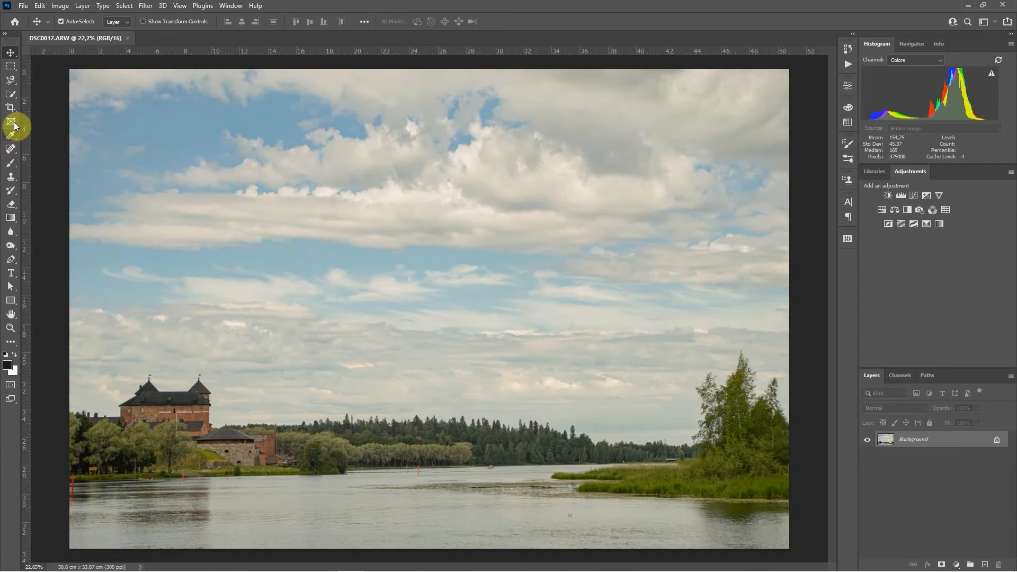
pyautogui.click(10, 150)
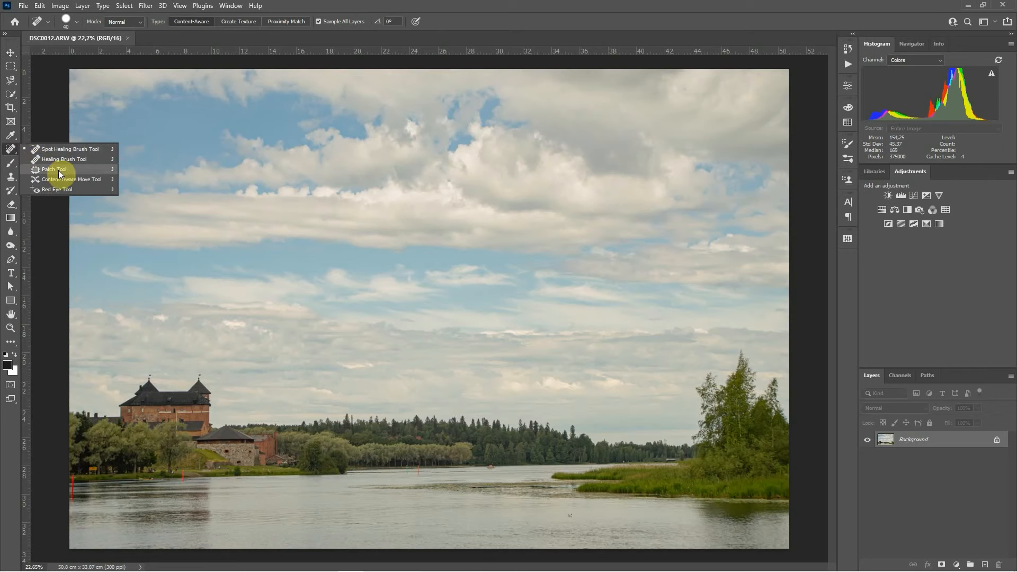
pyautogui.click(8, 183)
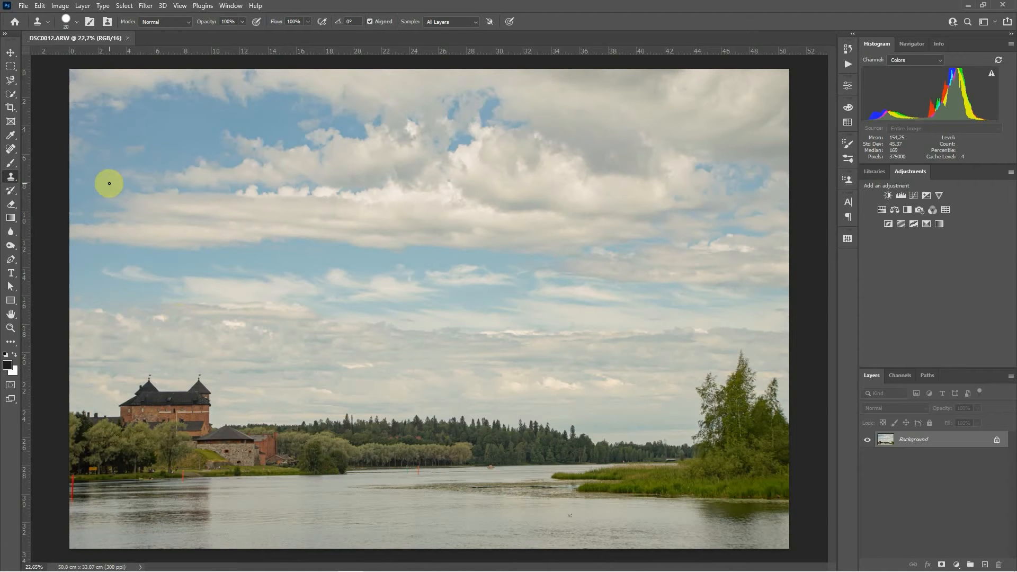
pyautogui.click(39, 5)
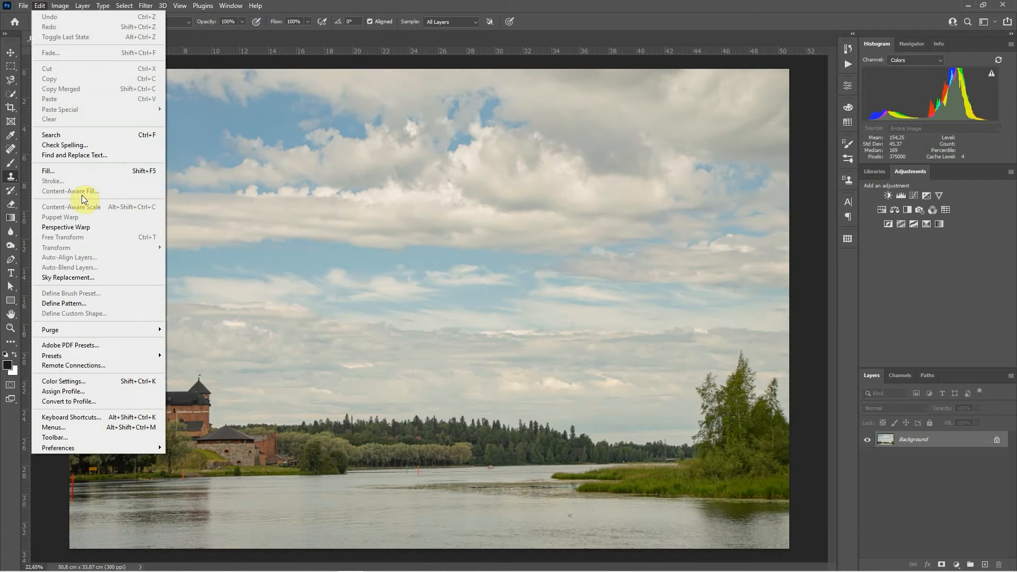
pyautogui.click(437, 4)
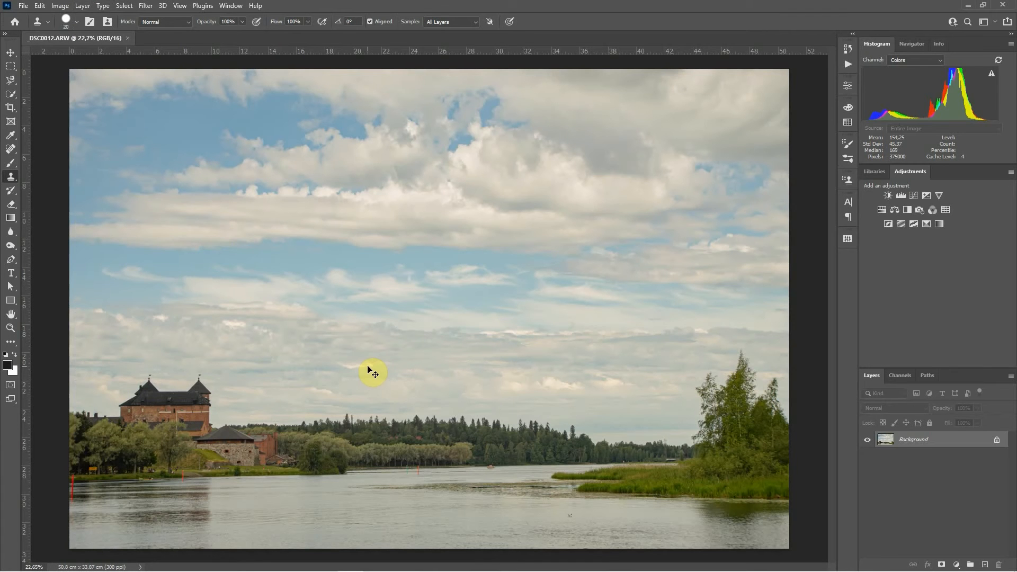
# Step: Draw a rectangular selection around the orange marker pole standing in the water
pyautogui.hotkey('ctrl', '1')
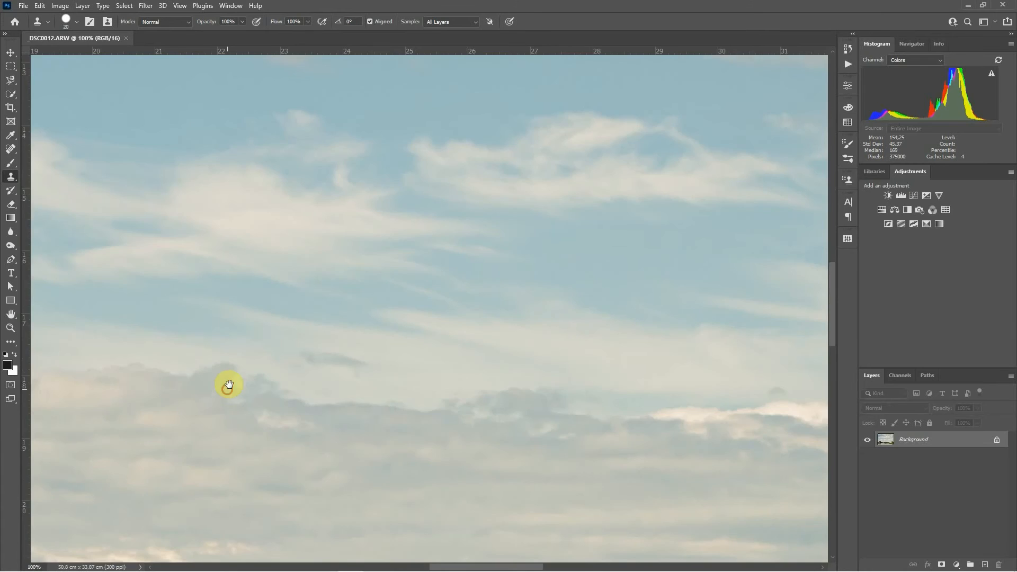
pyautogui.moveTo(229, 385); pyautogui.dragTo(213, 154)
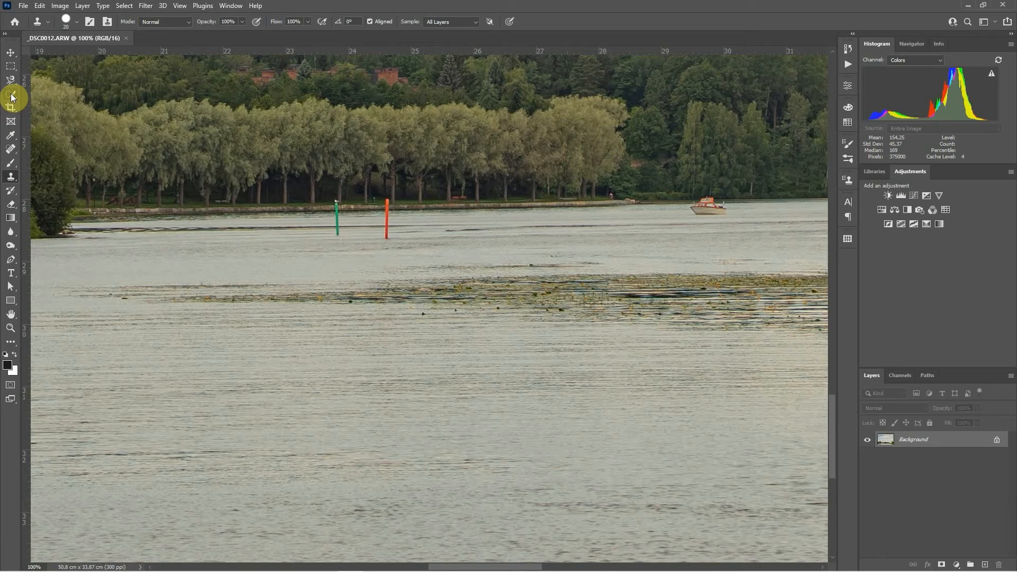
pyautogui.click(11, 67)
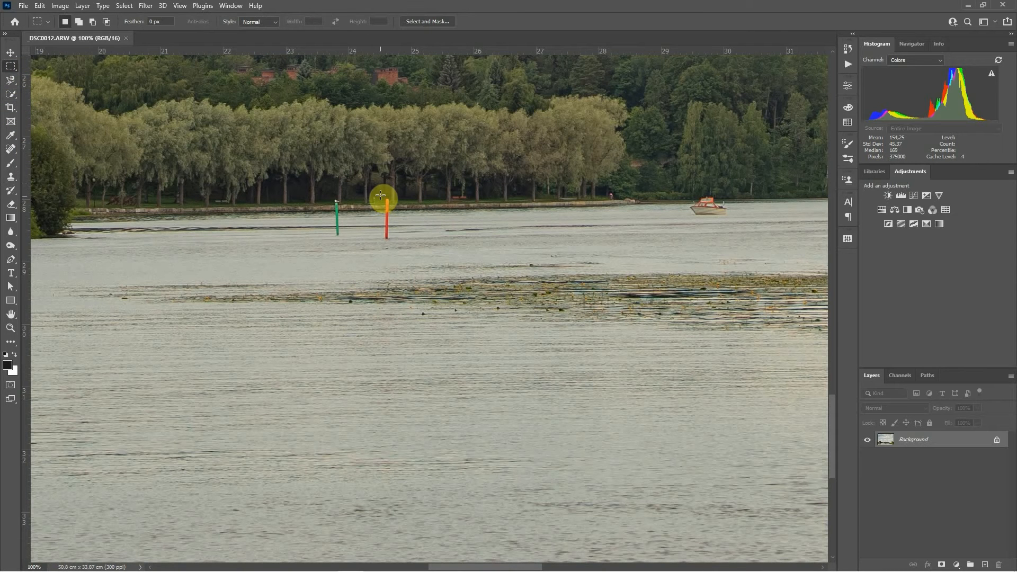
pyautogui.moveTo(386, 218); pyautogui.dragTo(392, 244)
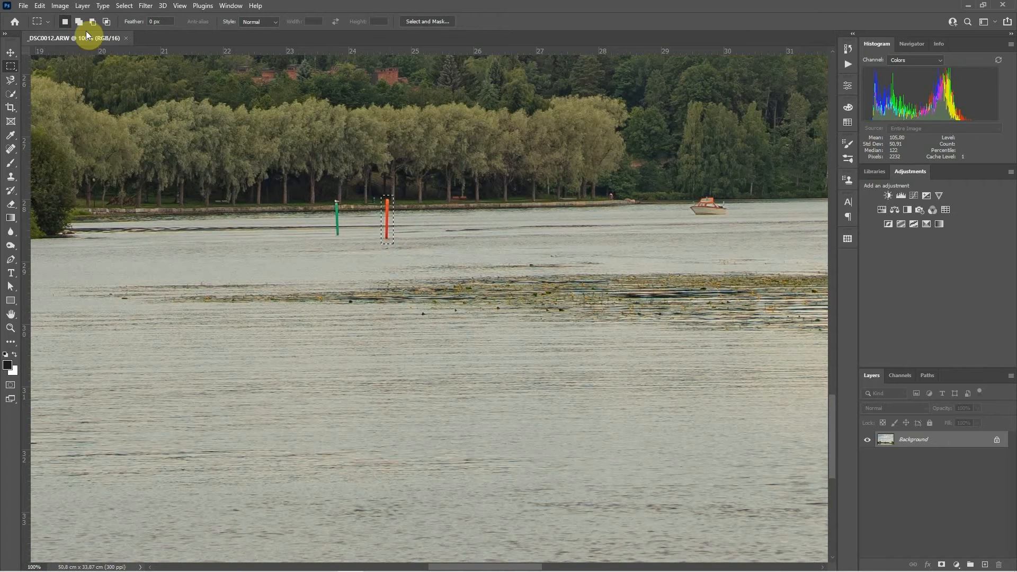
# Step: Open Content-Aware Fill and switch the overlay indicator to Excluded Area and back to Sampling Area
pyautogui.click(38, 7)
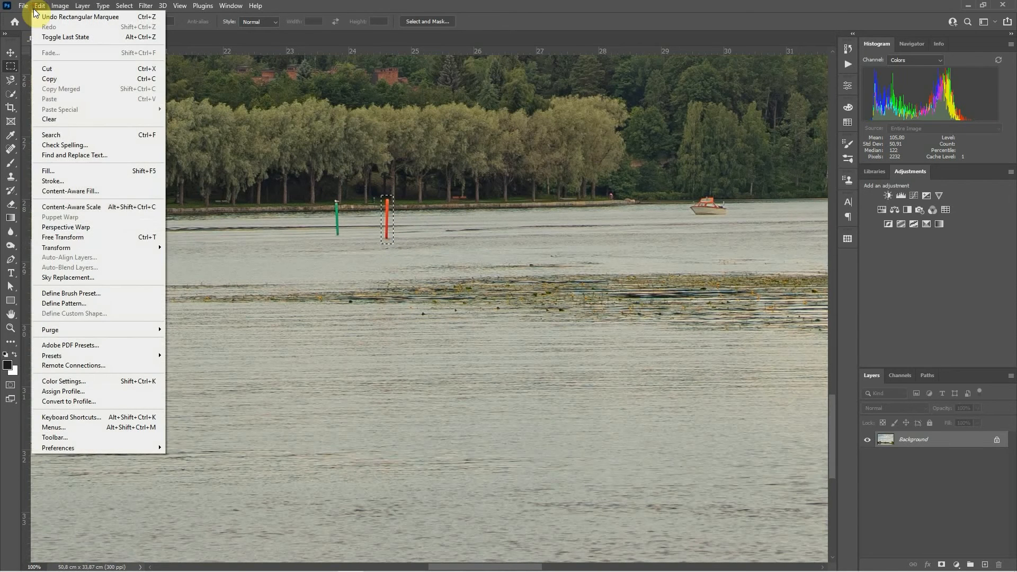
pyautogui.click(83, 195)
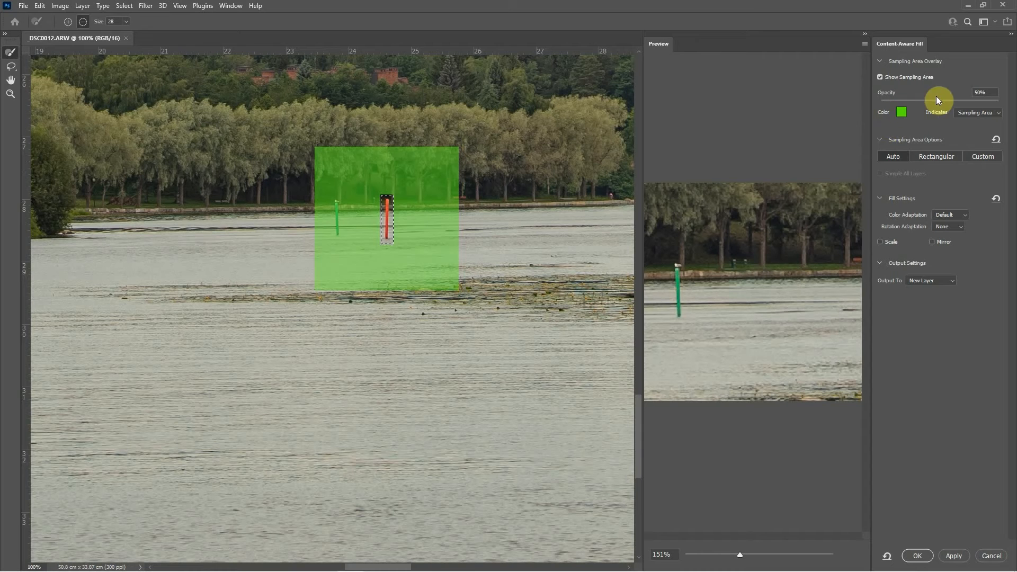
pyautogui.click(978, 113)
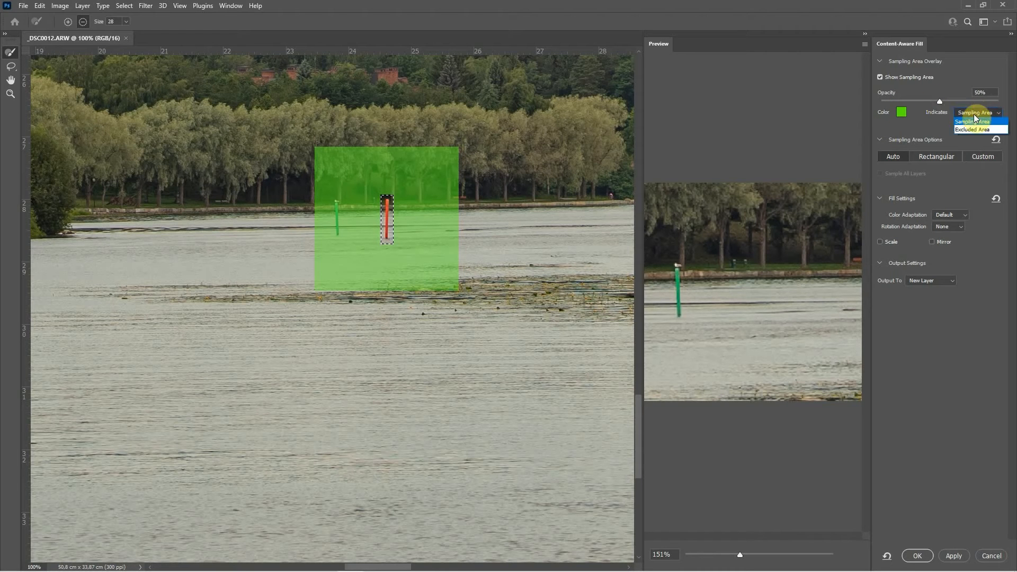
pyautogui.click(972, 129)
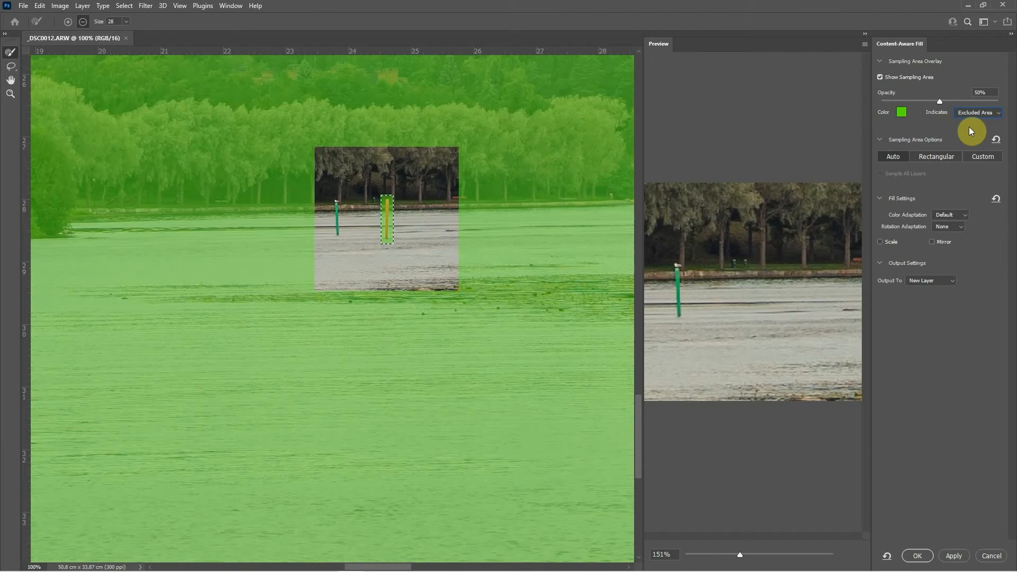
pyautogui.click(973, 116)
pyautogui.click(964, 125)
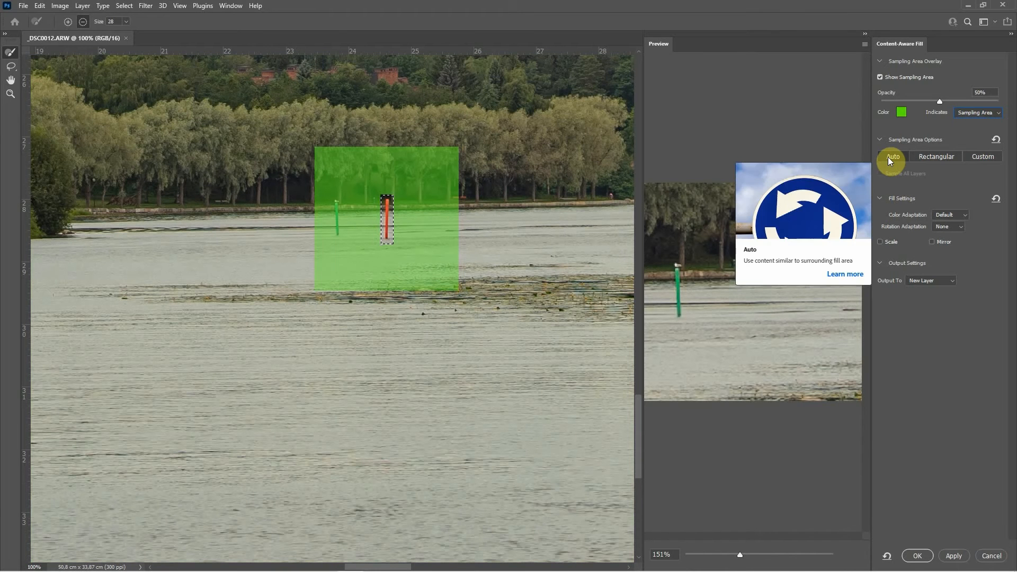
# Step: Try Custom sampling by painting sampling strokes on both sides of the pole
pyautogui.click(935, 157)
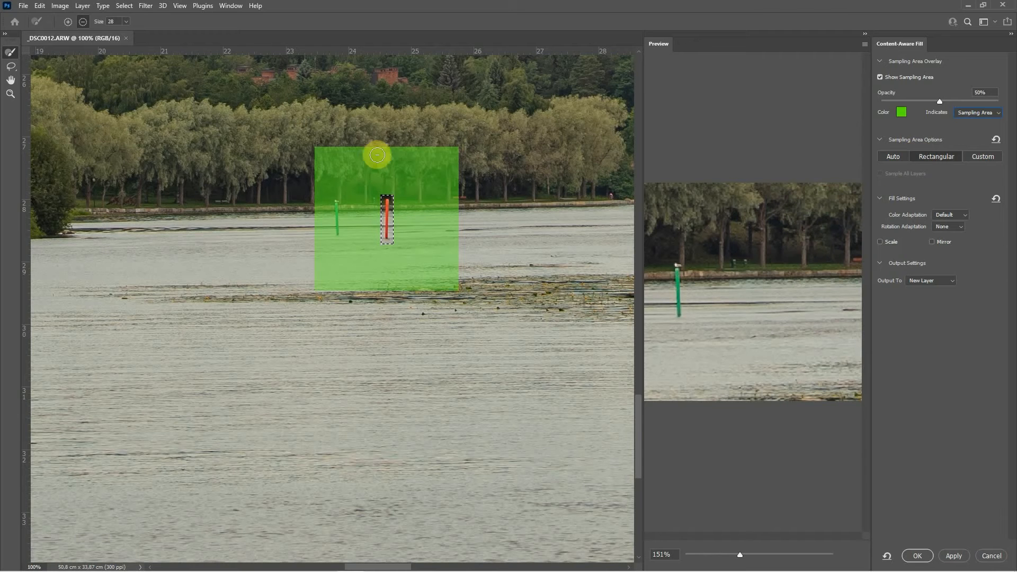
pyautogui.click(992, 157)
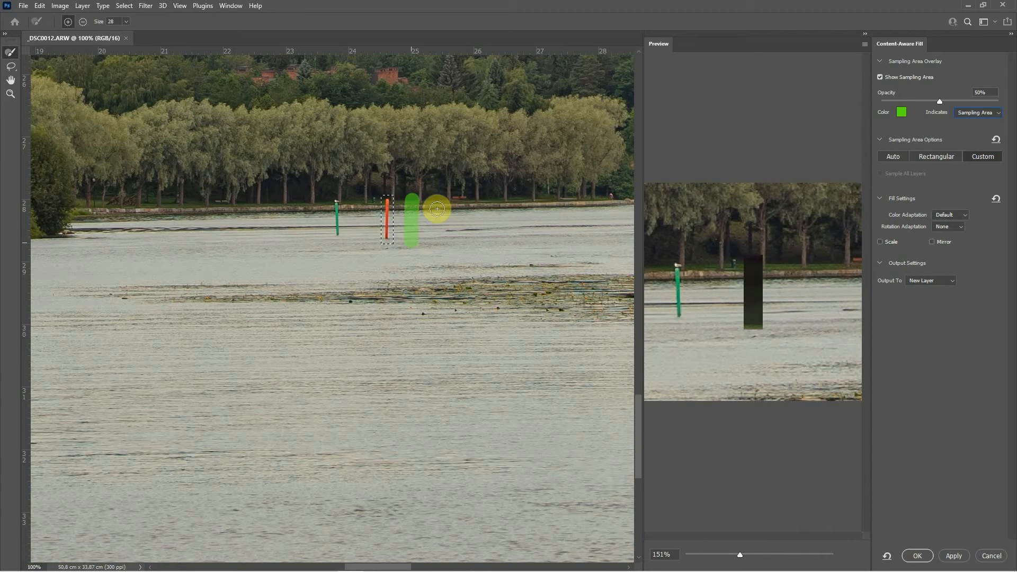
pyautogui.moveTo(420, 199); pyautogui.dragTo(418, 246)
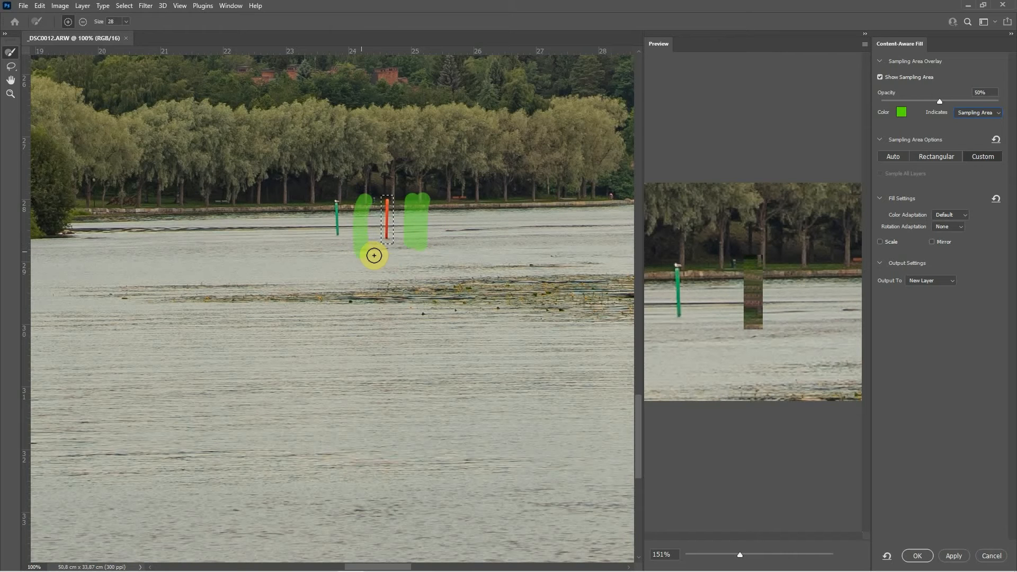
pyautogui.moveTo(410, 257); pyautogui.dragTo(411, 257)
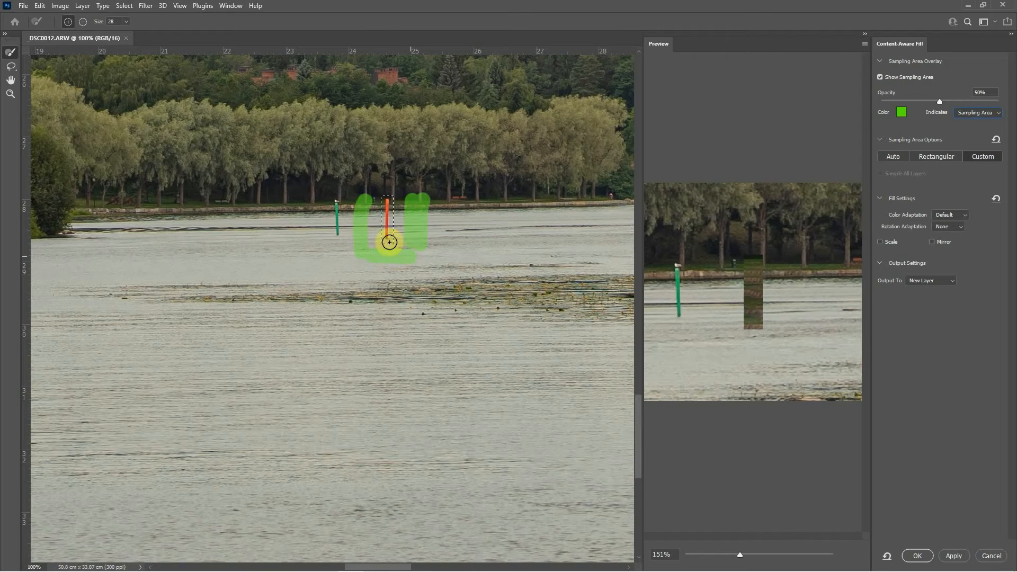
pyautogui.moveTo(429, 203); pyautogui.dragTo(432, 268)
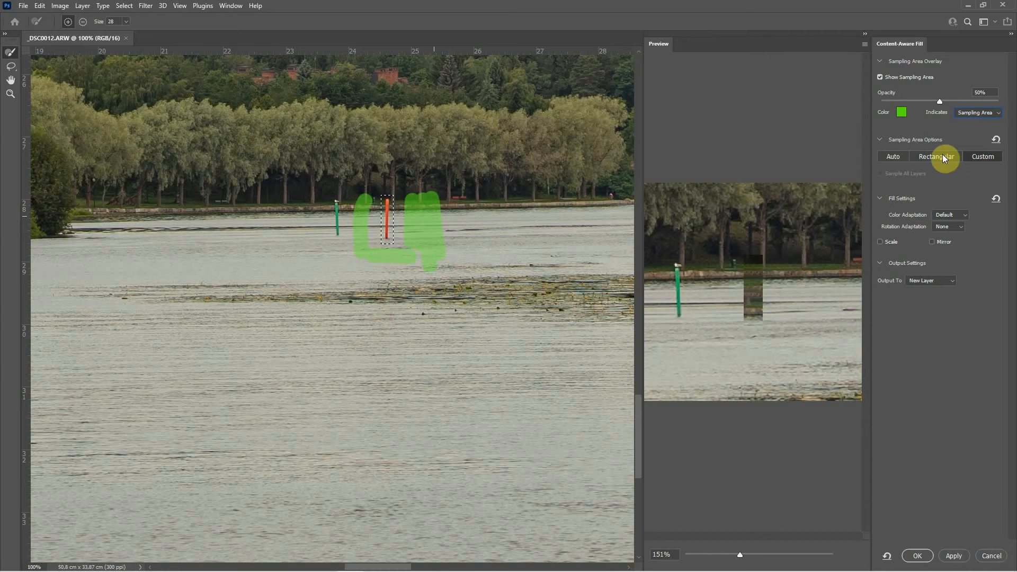
# Step: Return sampling to Auto and review the Color Adaptation and Rotation Adaptation options
pyautogui.click(892, 157)
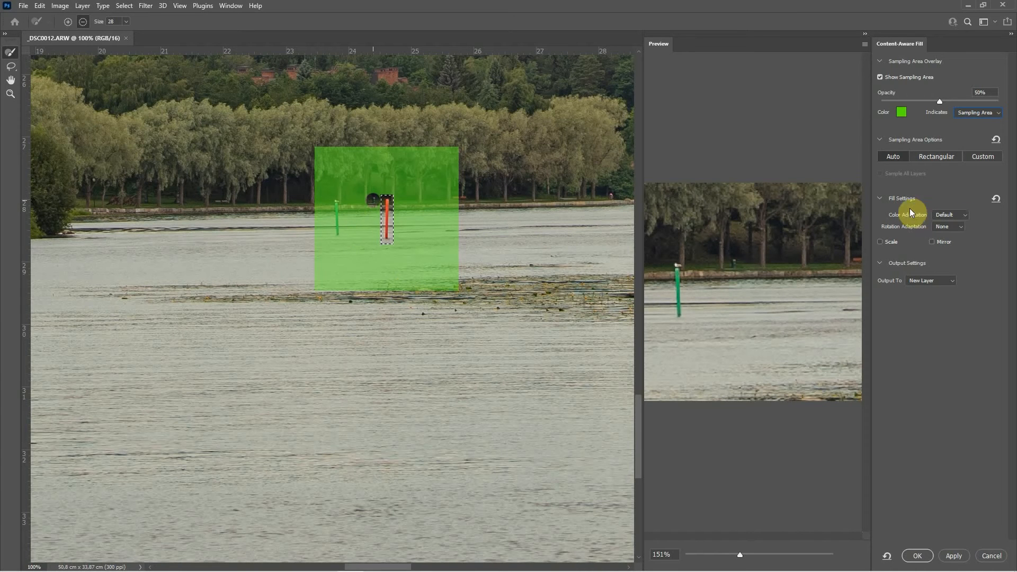
pyautogui.click(946, 214)
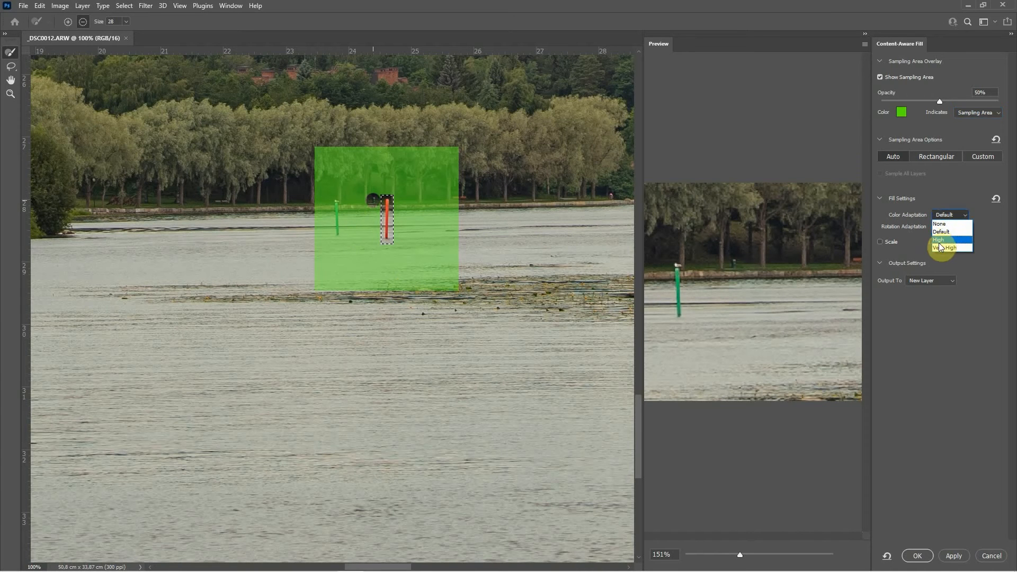
pyautogui.click(957, 174)
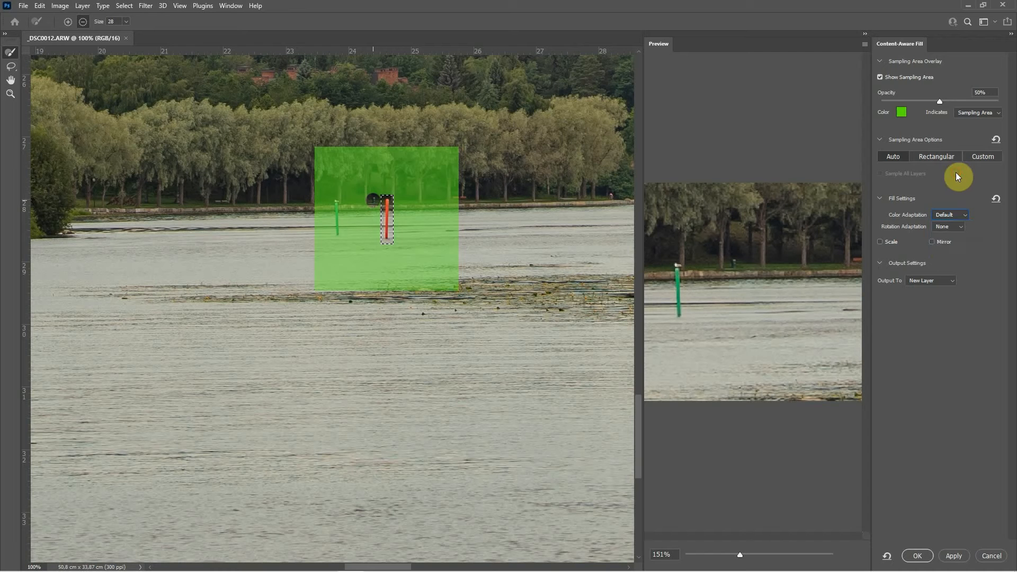
pyautogui.click(949, 227)
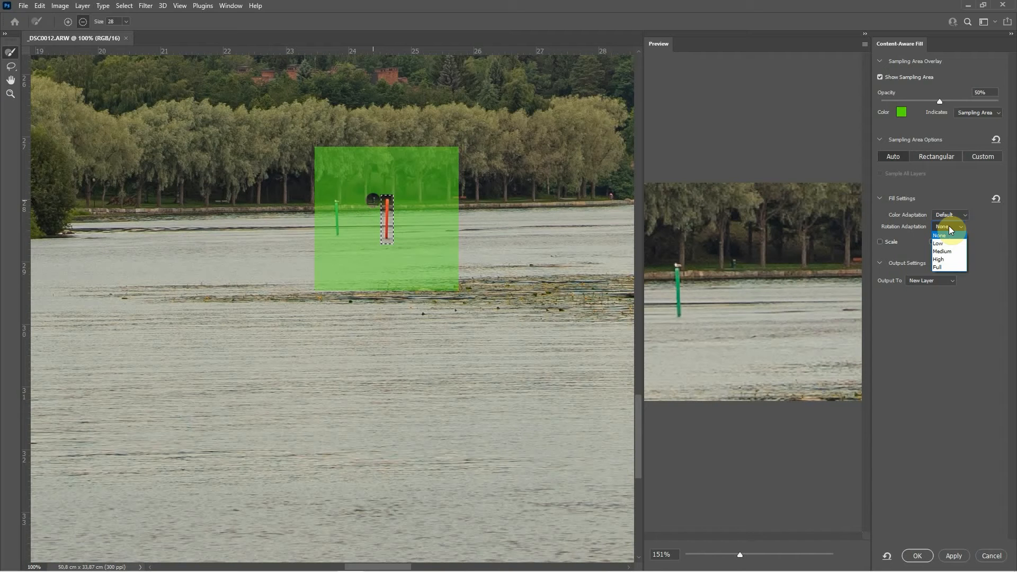
pyautogui.click(973, 183)
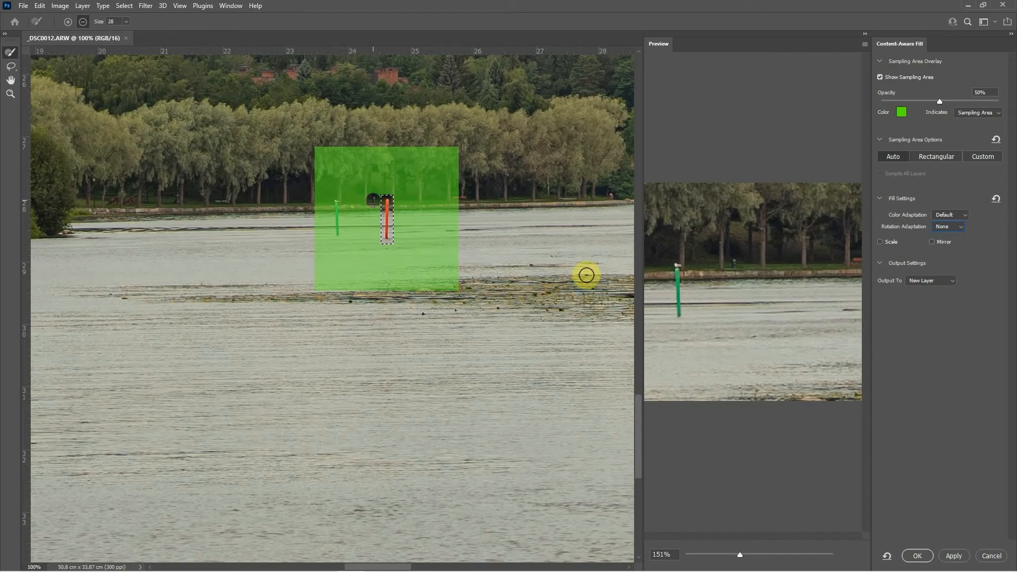
pyautogui.click(944, 230)
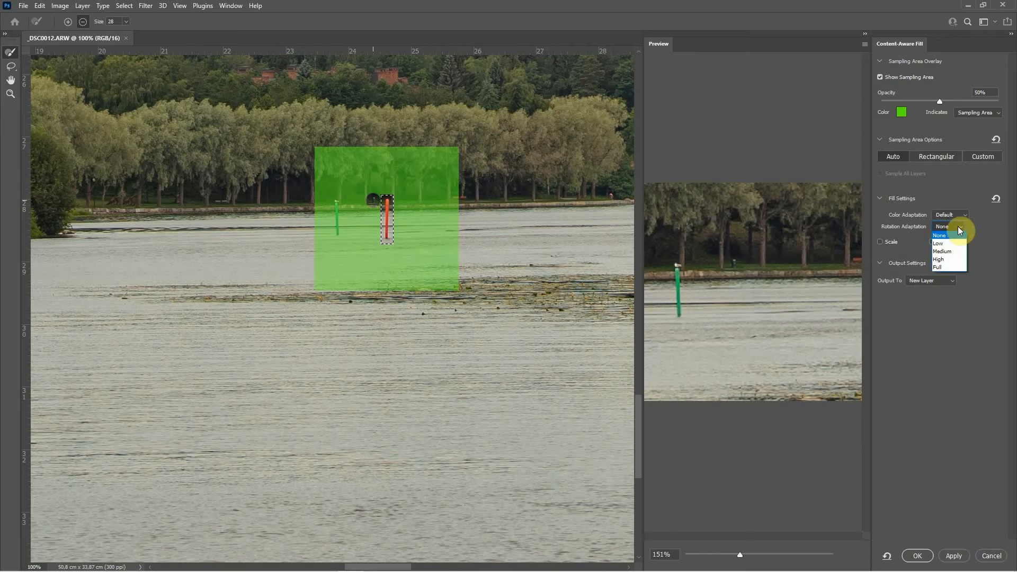
pyautogui.click(959, 226)
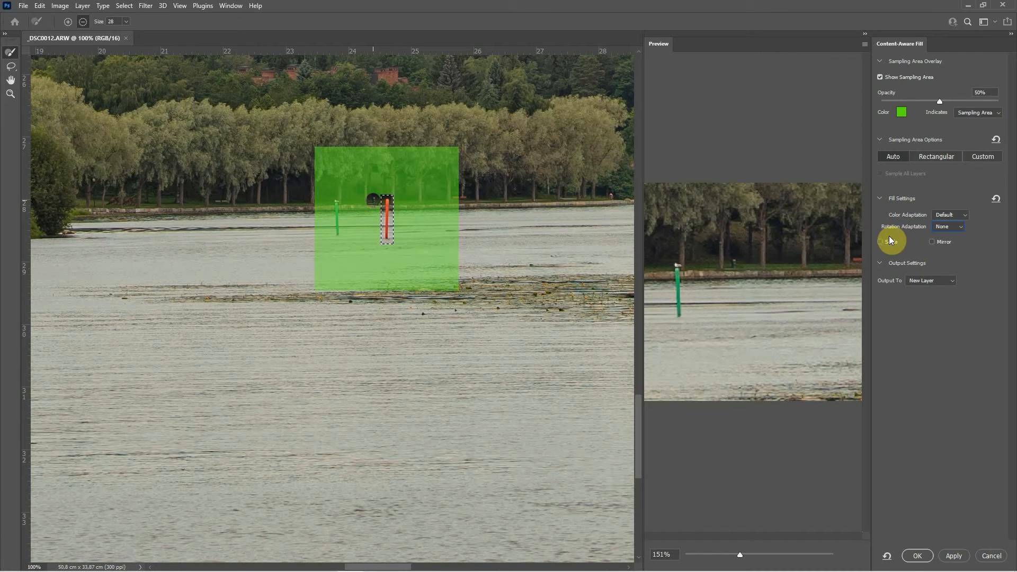
# Step: Apply the content-aware fill as a new layer and deselect
pyautogui.moveTo(890, 244)
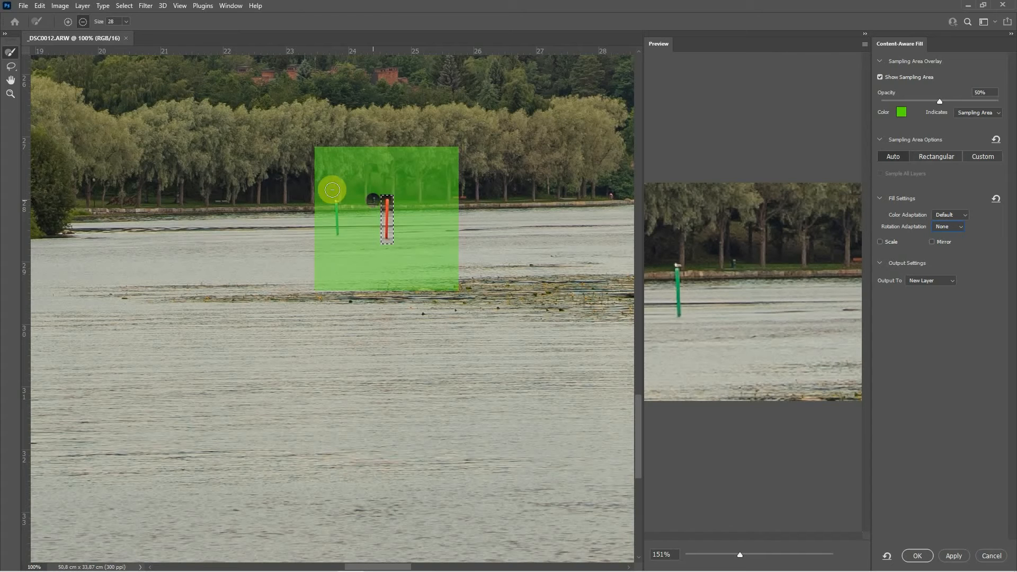
pyautogui.click(918, 556)
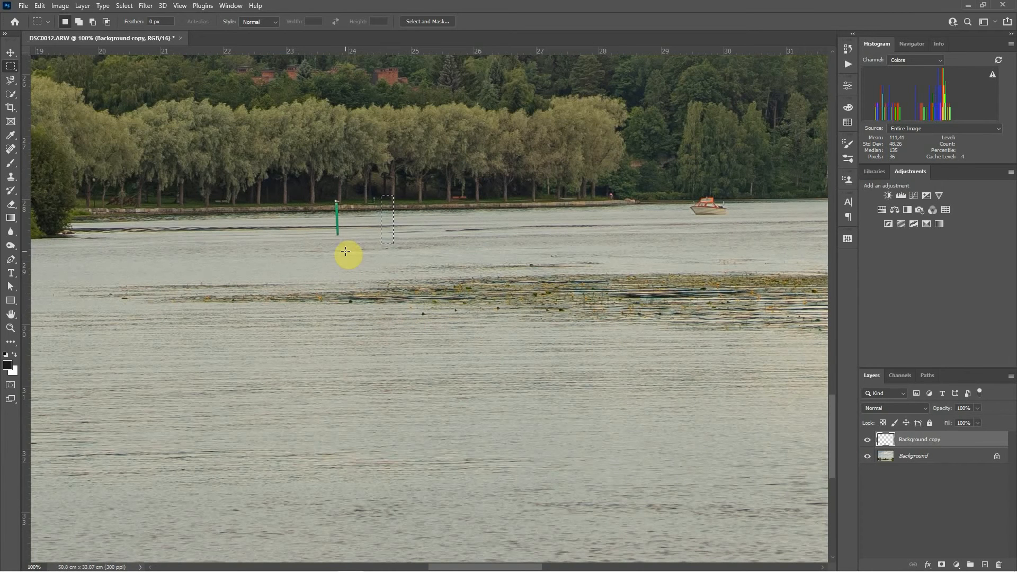
pyautogui.hotkey('ctrl', 'd')
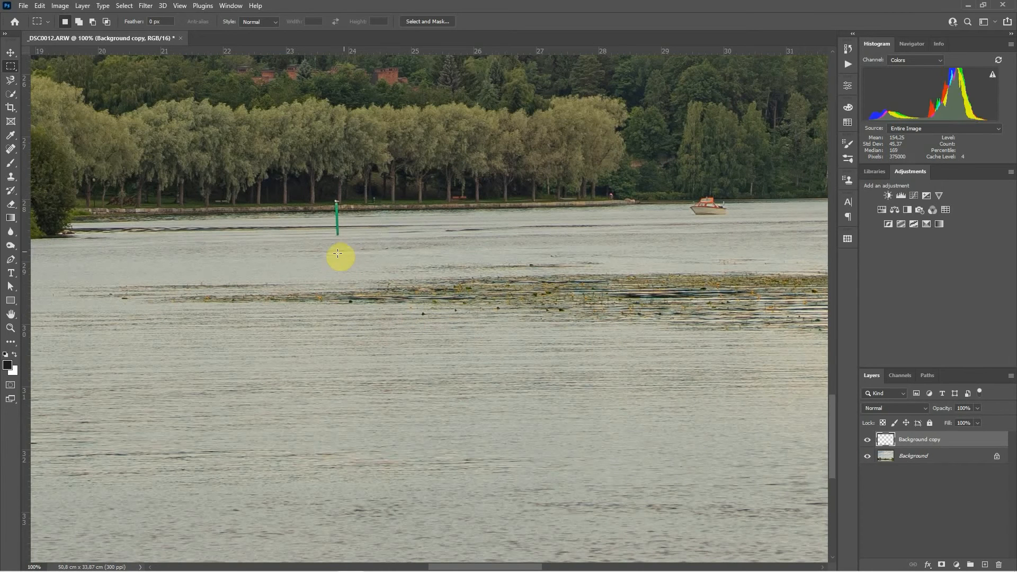
# Step: Select the orange pole near the castle shore and make the Background layer active
pyautogui.moveTo(275, 250); pyautogui.dragTo(716, 225)
pyautogui.moveTo(277, 238); pyautogui.dragTo(760, 277)
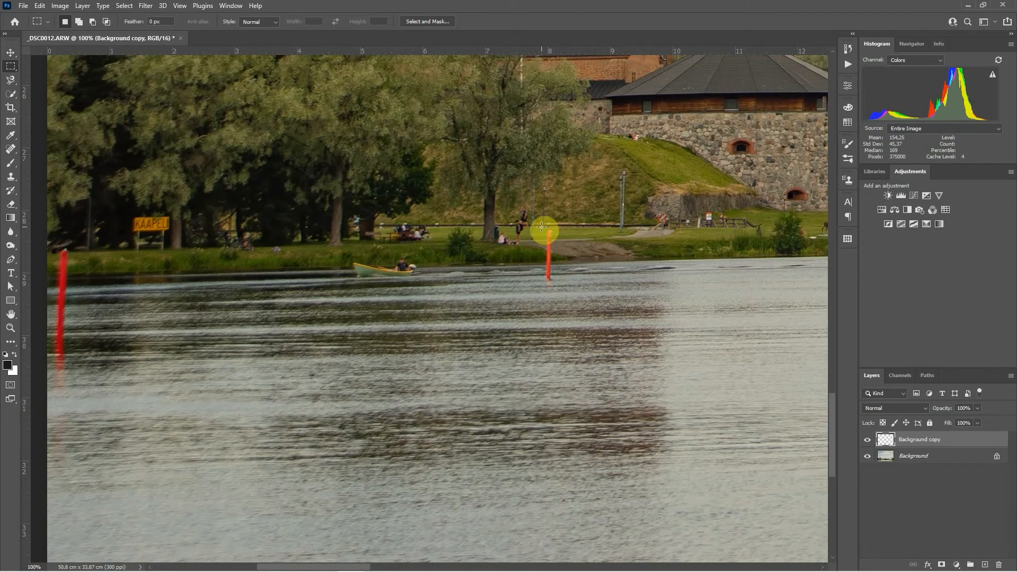
pyautogui.moveTo(541, 227); pyautogui.dragTo(560, 284)
pyautogui.click(919, 457)
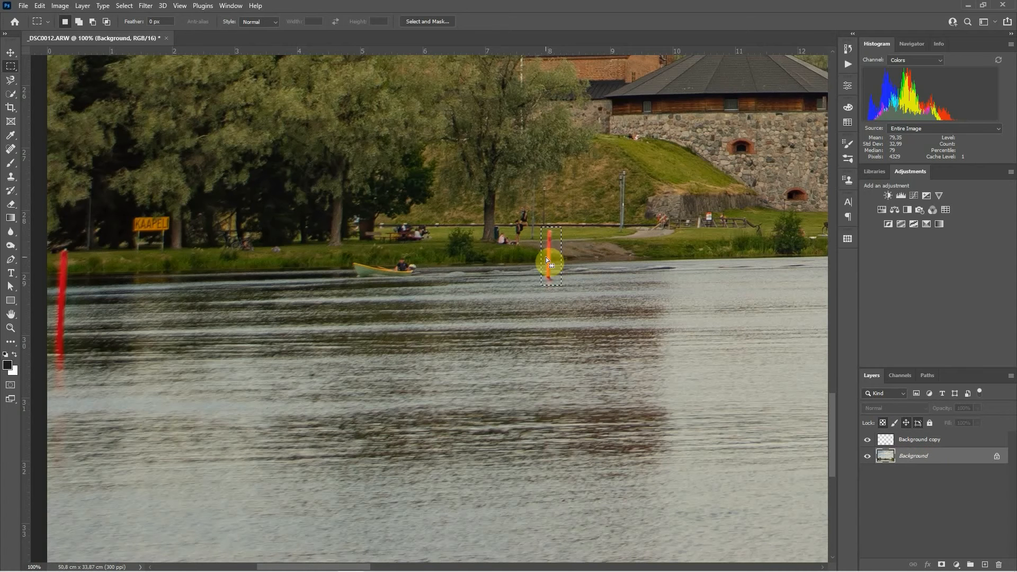
# Step: Open Content-Aware Fill for the selected pole, subtract small patches beside it from the sampling area, and apply the fill
pyautogui.click(38, 6)
pyautogui.click(88, 192)
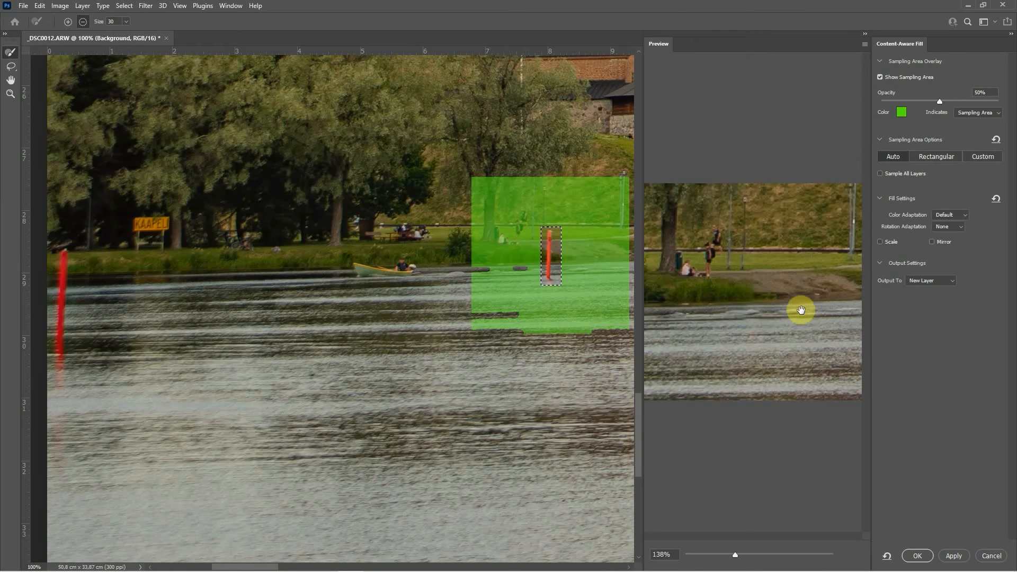
pyautogui.click(515, 271)
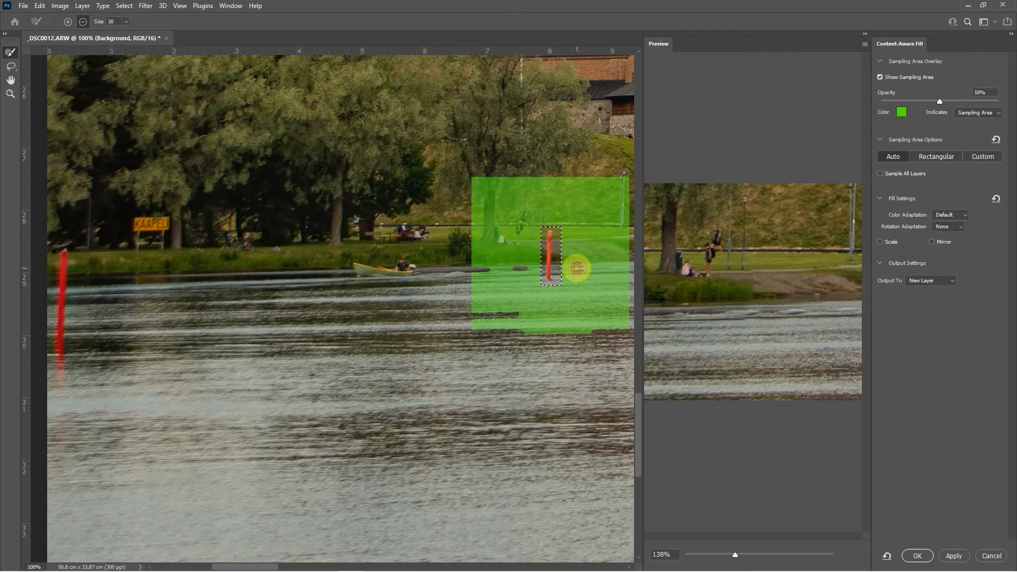
pyautogui.click(581, 268)
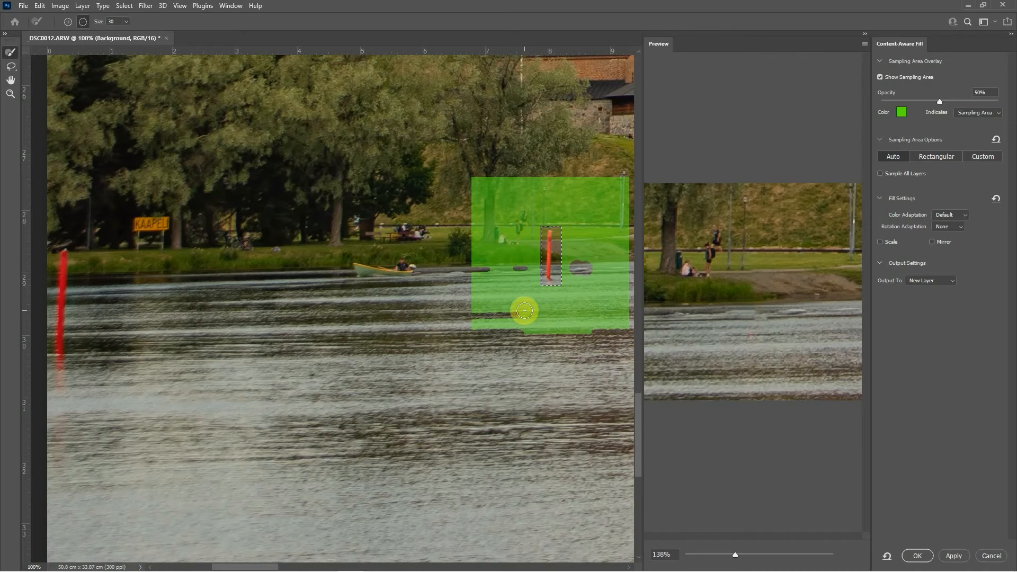
pyautogui.click(506, 269)
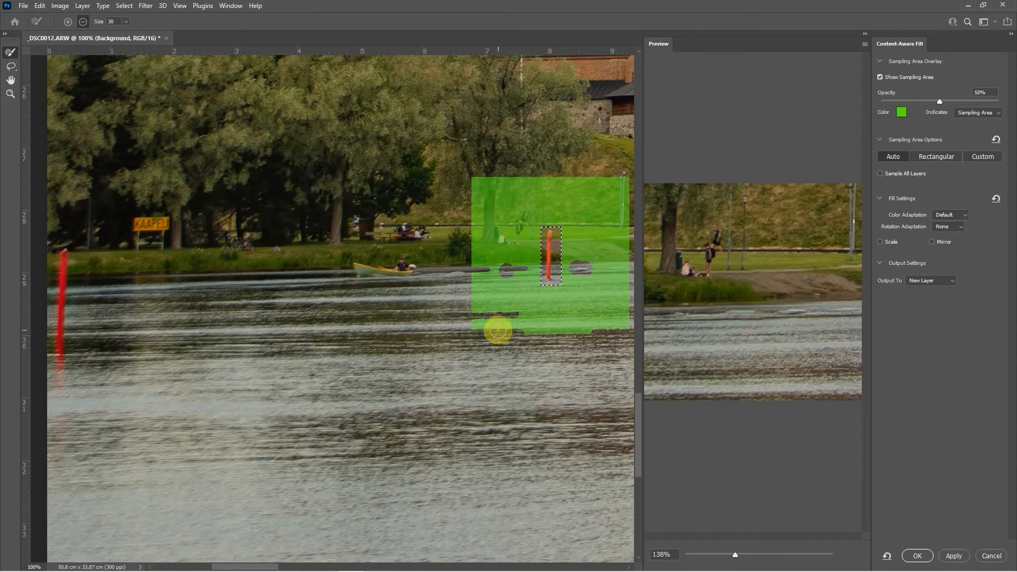
pyautogui.click(520, 272)
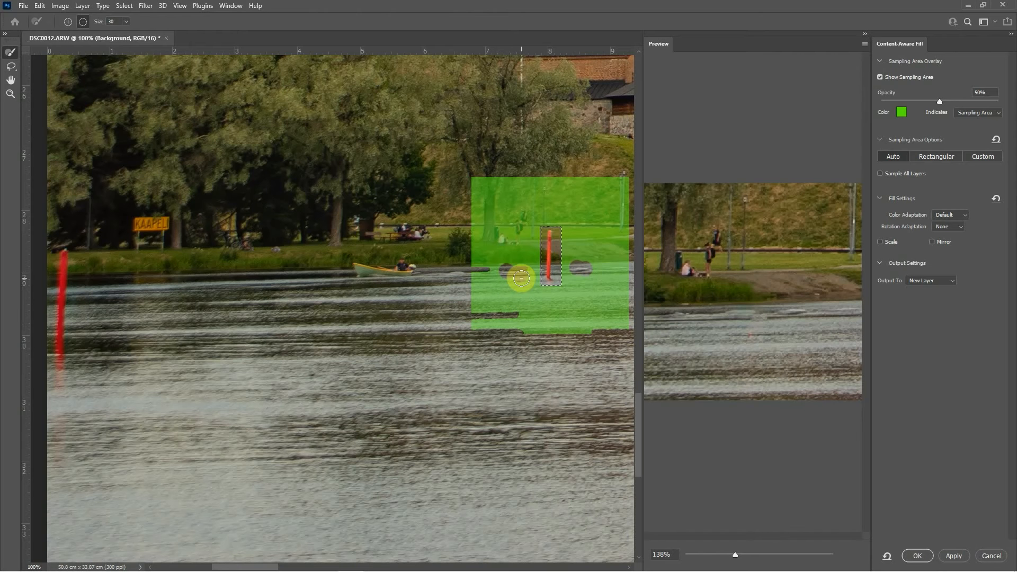
pyautogui.press('alt')
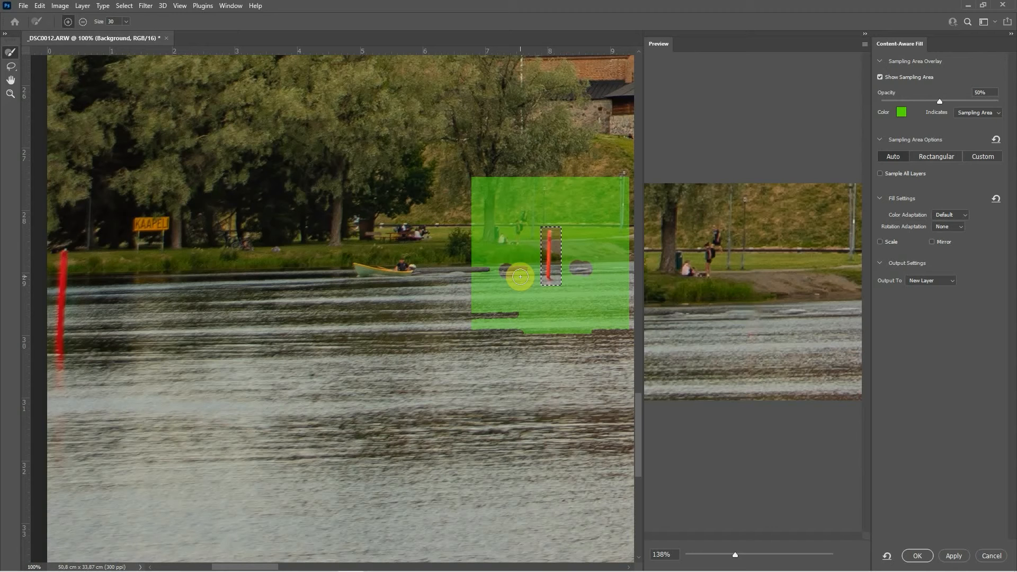
pyautogui.press('alt')
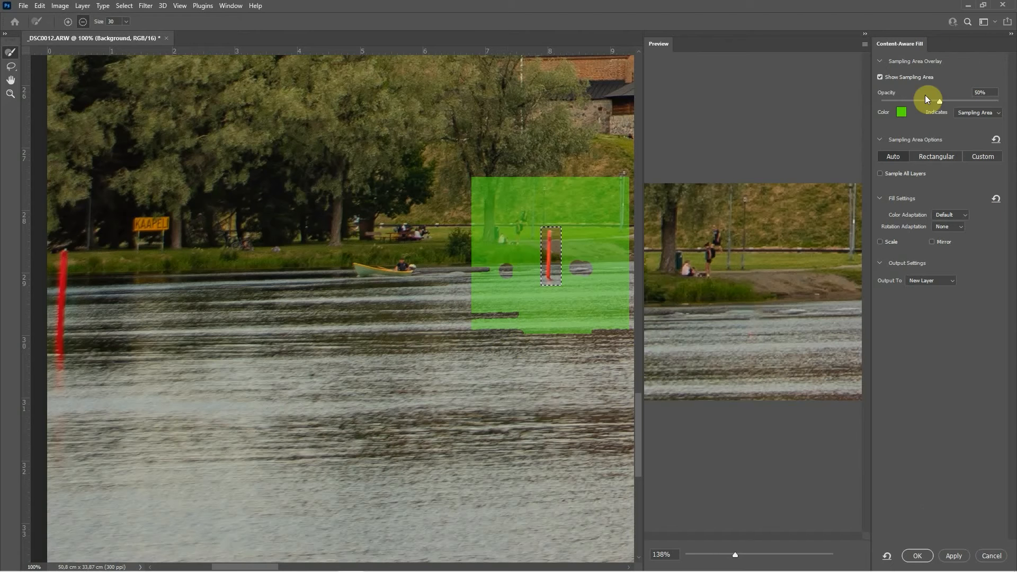
pyautogui.click(918, 555)
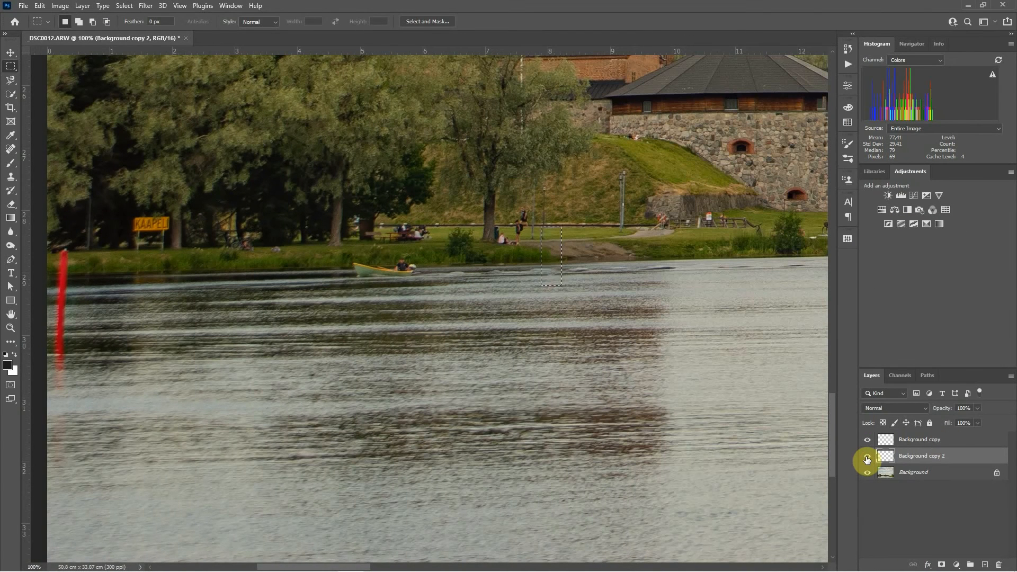
# Step: Deselect, zoom in on the filled area, and toggle the new fill layer's visibility to compare before and after
pyautogui.click(867, 459)
pyautogui.click(867, 459)
pyautogui.hotkey('ctrl', 'd')
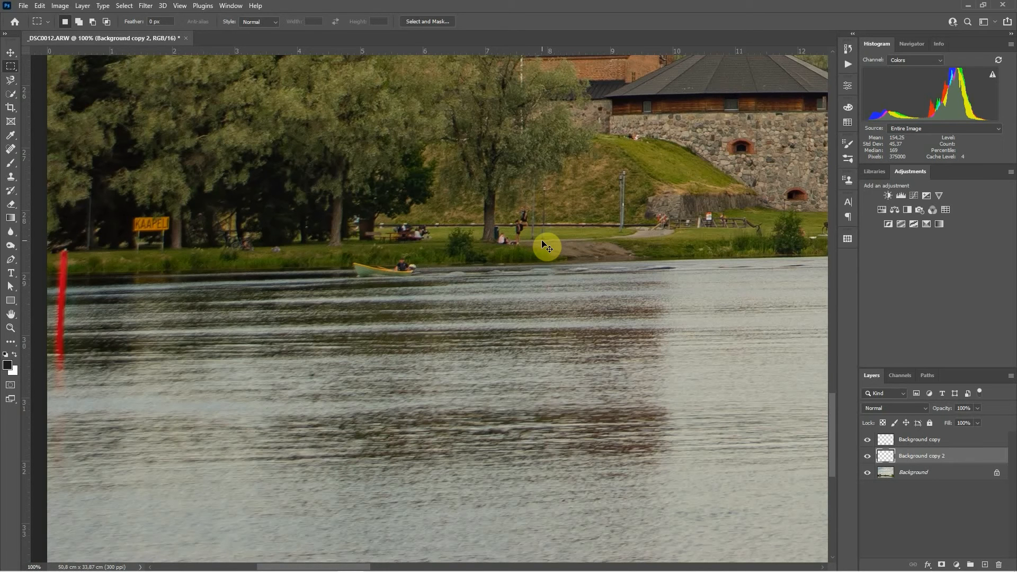
pyautogui.hotkey('ctrl', '+')
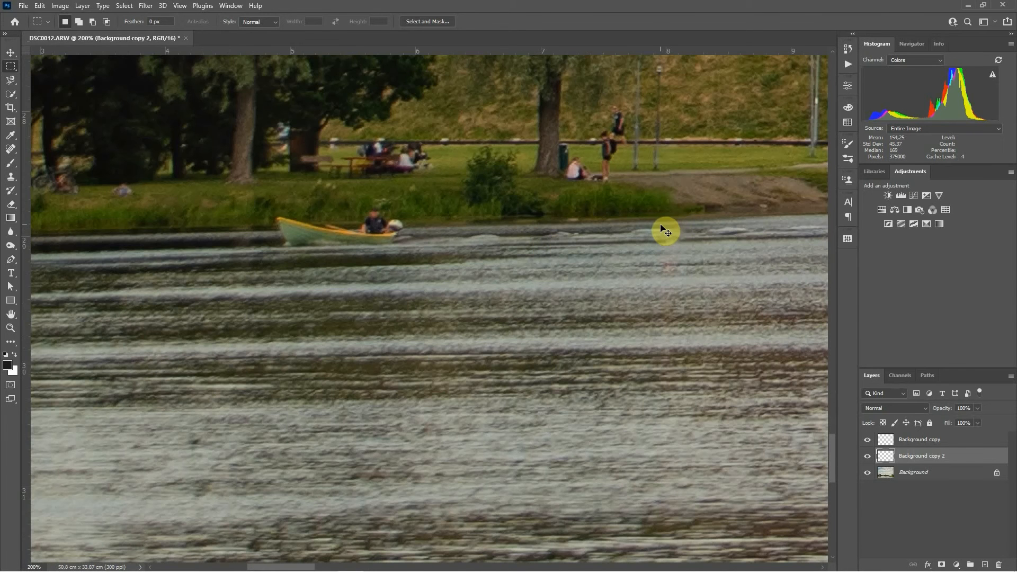
pyautogui.moveTo(684, 190); pyautogui.dragTo(556, 233)
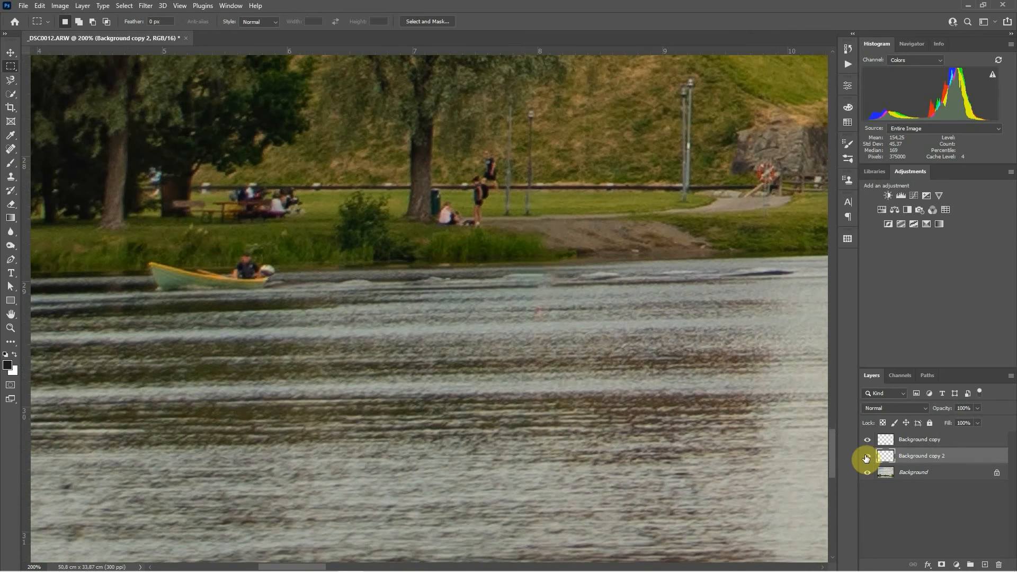
pyautogui.click(867, 457)
pyautogui.click(866, 457)
pyautogui.click(867, 457)
pyautogui.click(867, 456)
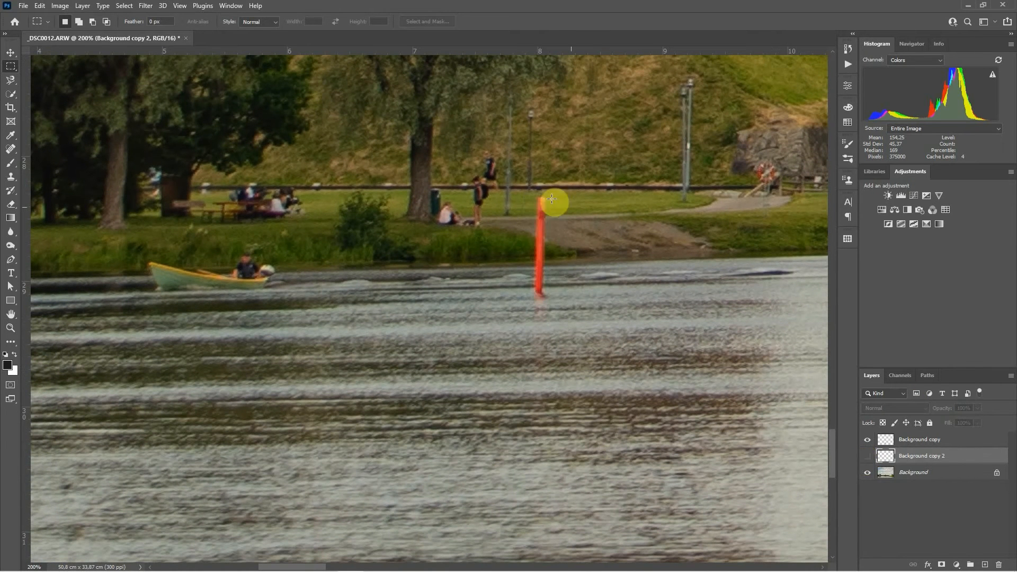
pyautogui.click(867, 456)
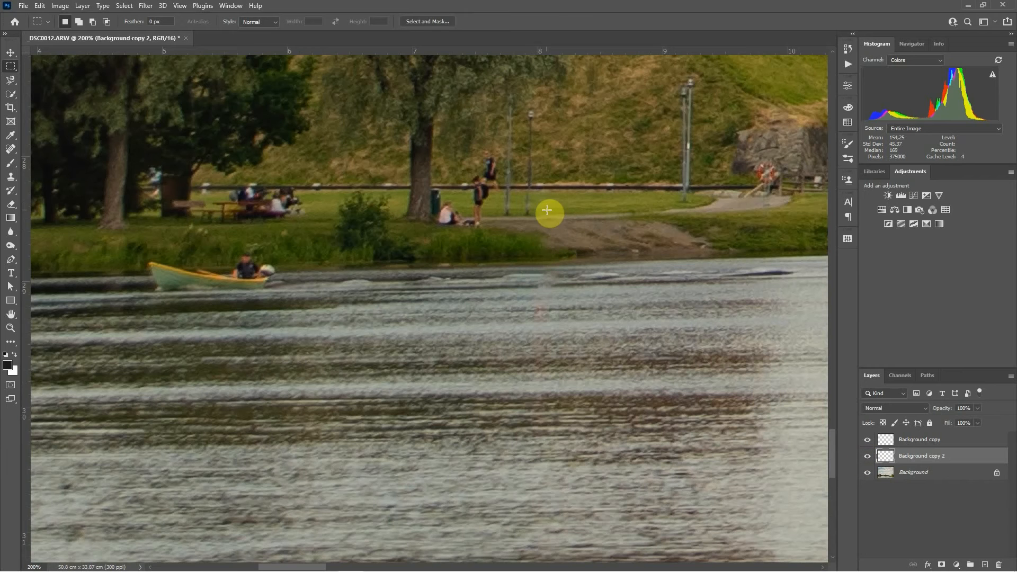
# Step: Select the Clone Stamp Tool and set its brush angle to -20°
pyautogui.click(10, 179)
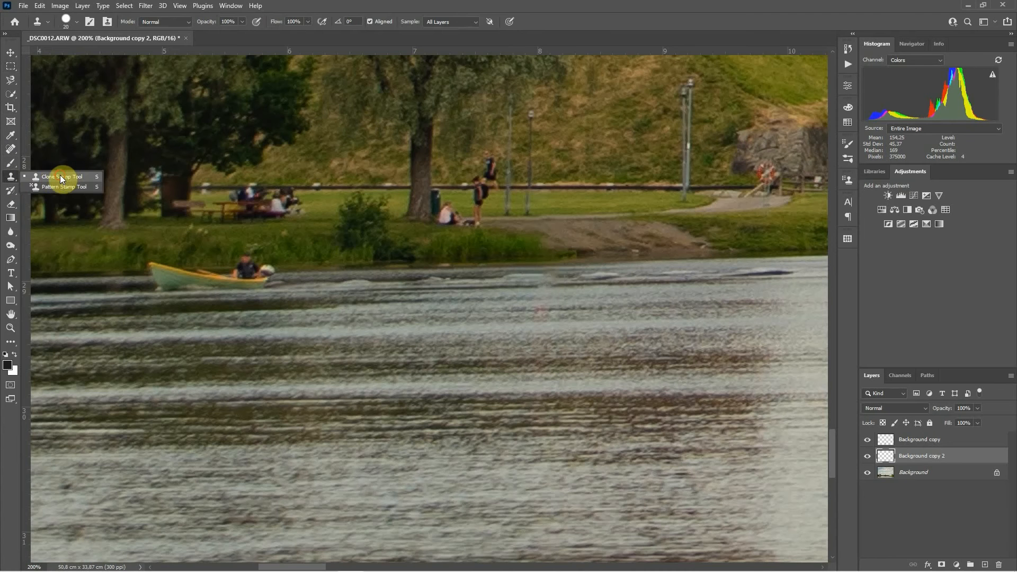
pyautogui.click(60, 176)
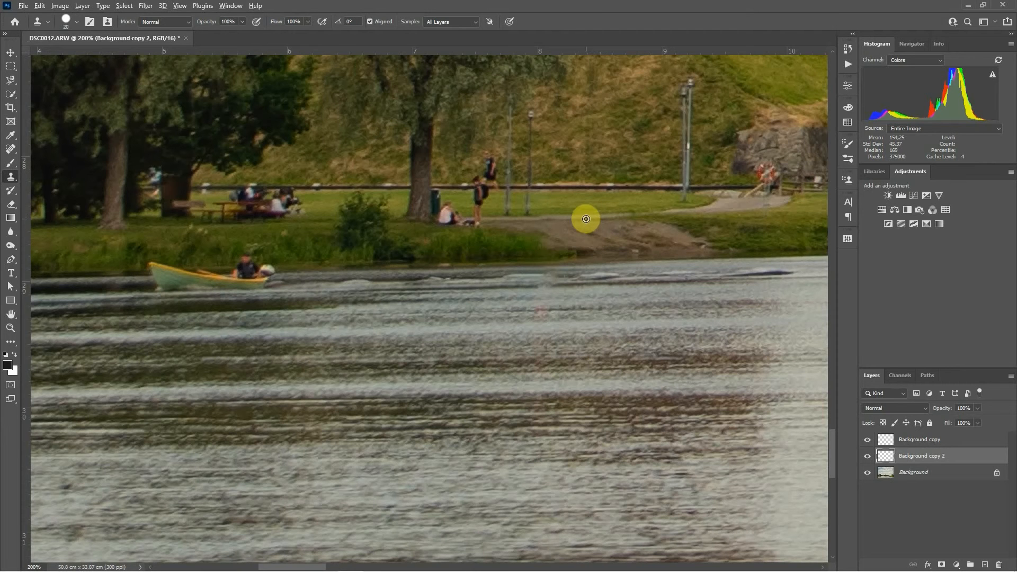
pyautogui.keyDown('alt'); pyautogui.click(517, 226); pyautogui.keyUp('alt')
pyautogui.keyDown('alt'); pyautogui.click(579, 222); pyautogui.keyUp('alt')
pyautogui.moveTo(342, 25); pyautogui.dragTo(339, 25)
pyautogui.moveTo(336, 25); pyautogui.dragTo(360, 36)
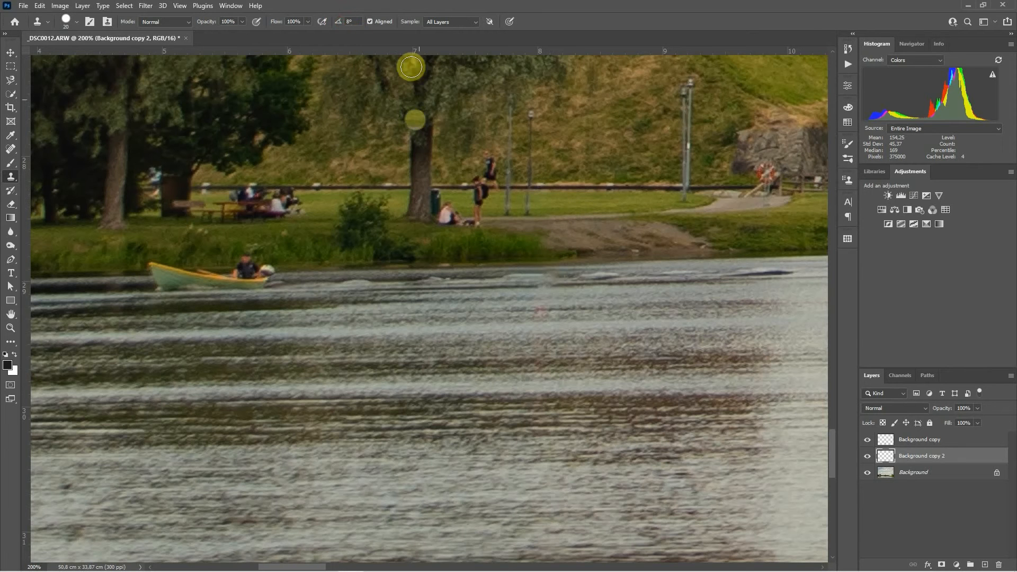
pyautogui.moveTo(339, 23); pyautogui.dragTo(325, 23)
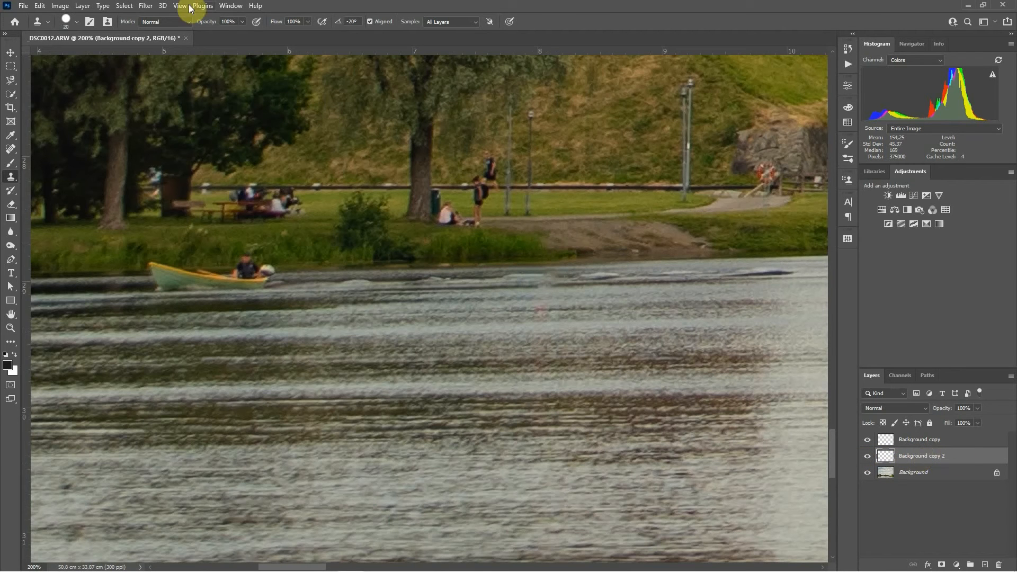
pyautogui.click(370, 22)
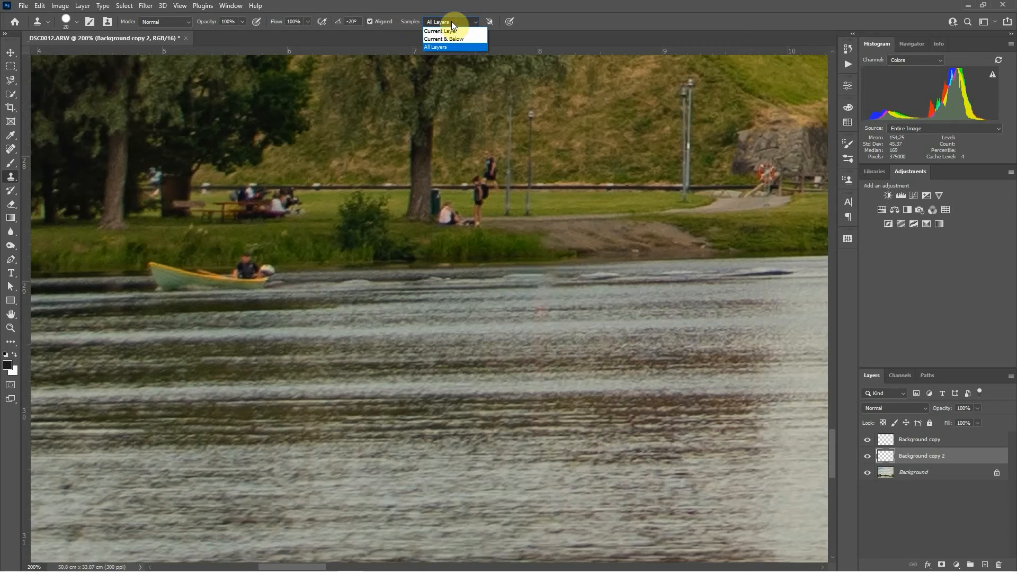
pyautogui.click(440, 31)
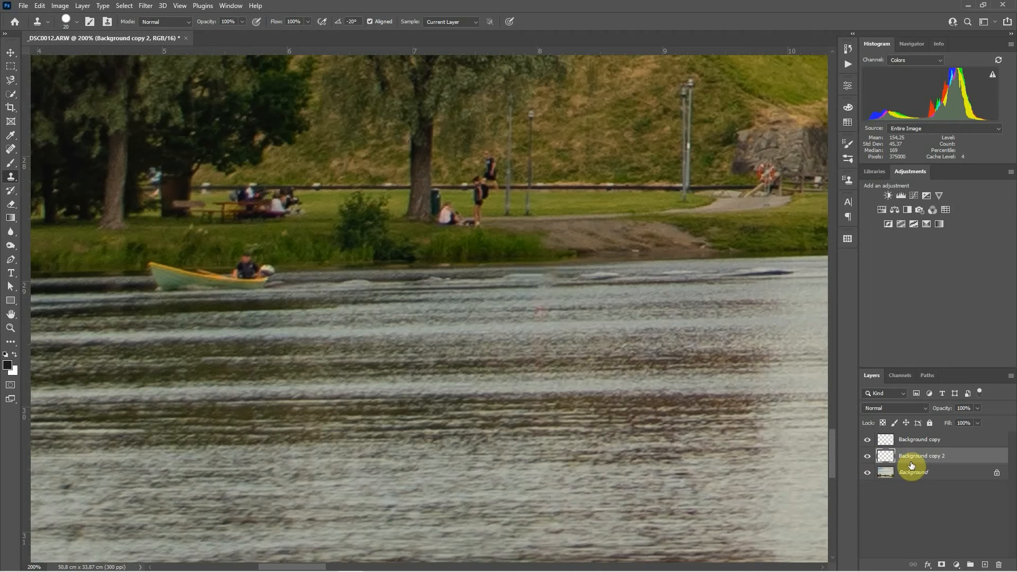
pyautogui.click(452, 22)
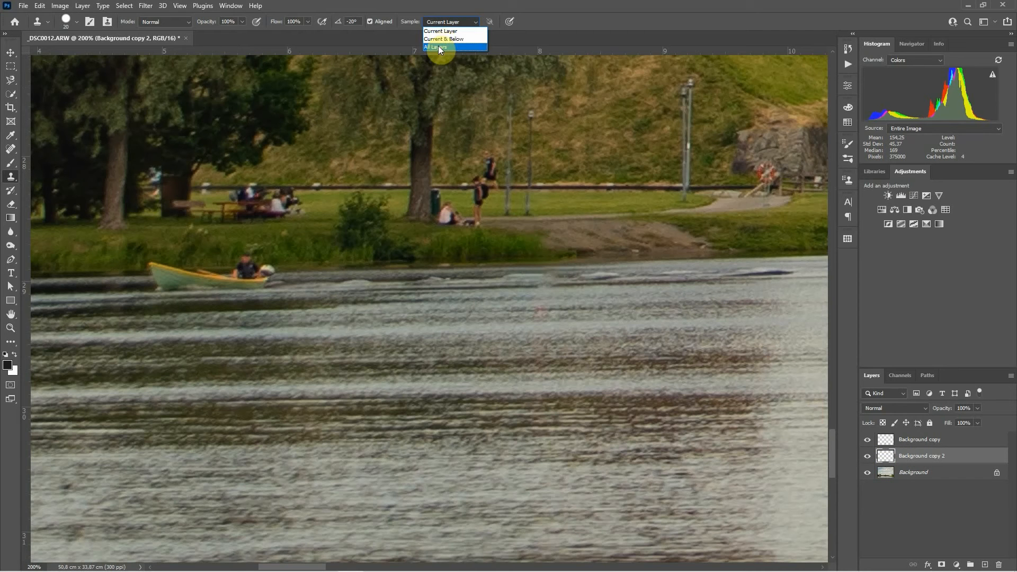
pyautogui.click(438, 46)
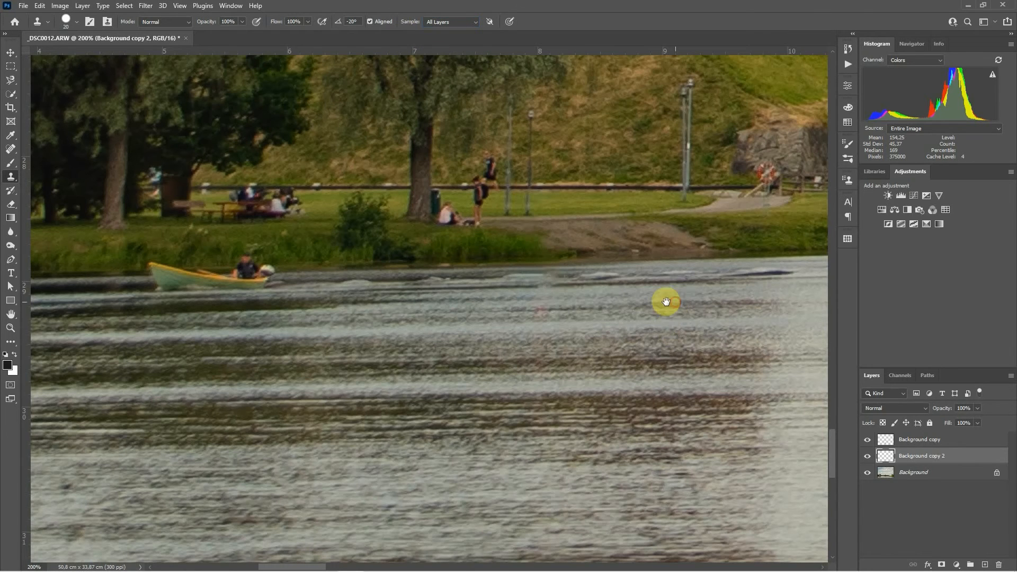
# Step: Pick the Spot Healing Brush Tool and try removing the person in red near the castle, then undo it
pyautogui.moveTo(666, 302); pyautogui.dragTo(314, 300)
pyautogui.moveTo(602, 286); pyautogui.dragTo(848, 295)
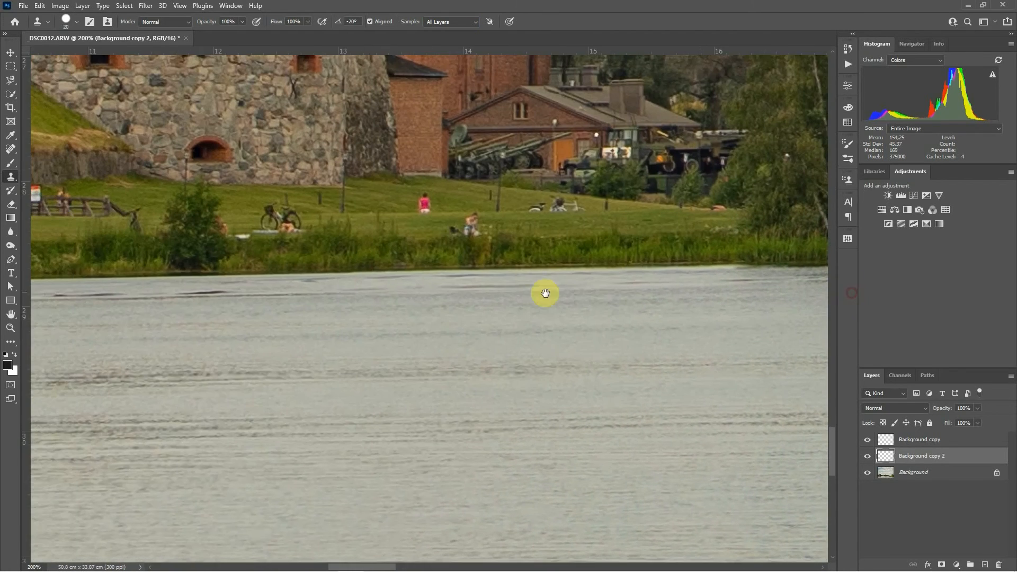
pyautogui.moveTo(411, 256)
pyautogui.mouseDown()
pyautogui.moveTo(438, 297)
pyautogui.moveTo(427, 292)
pyautogui.moveTo(431, 302)
pyautogui.mouseUp()
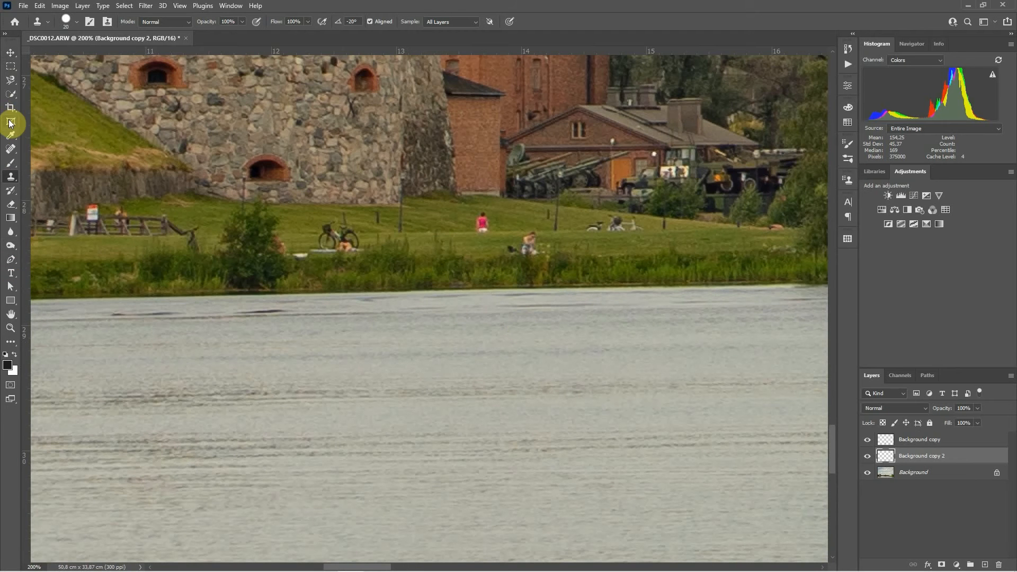
pyautogui.click(10, 153)
pyautogui.rightClick(11, 152)
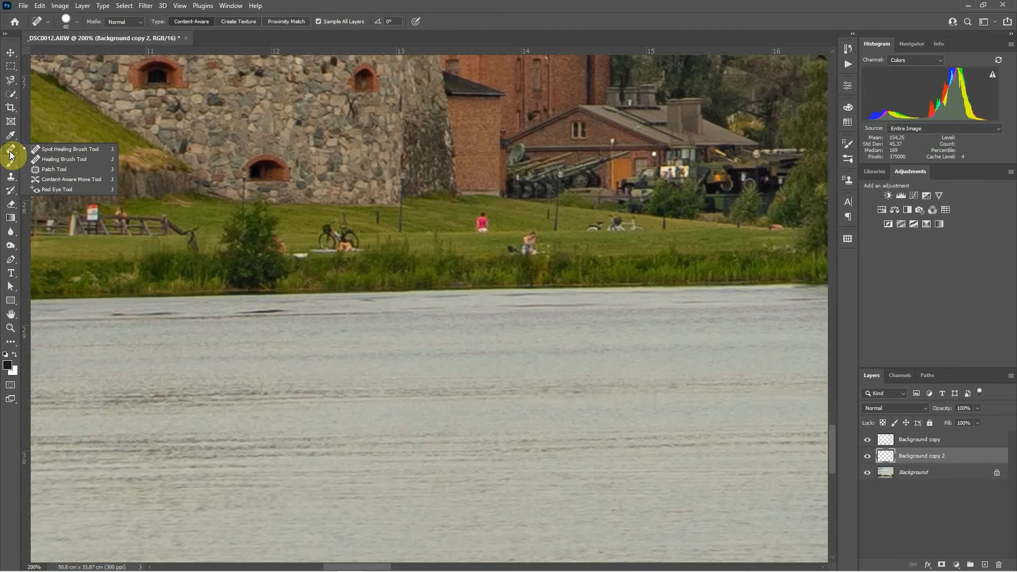
pyautogui.click(74, 150)
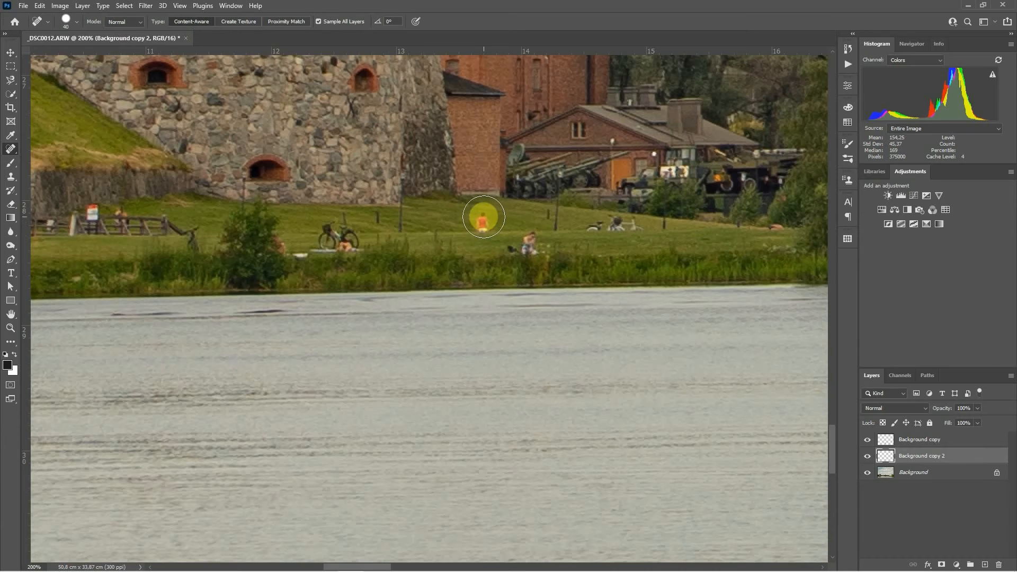
pyautogui.click(481, 224)
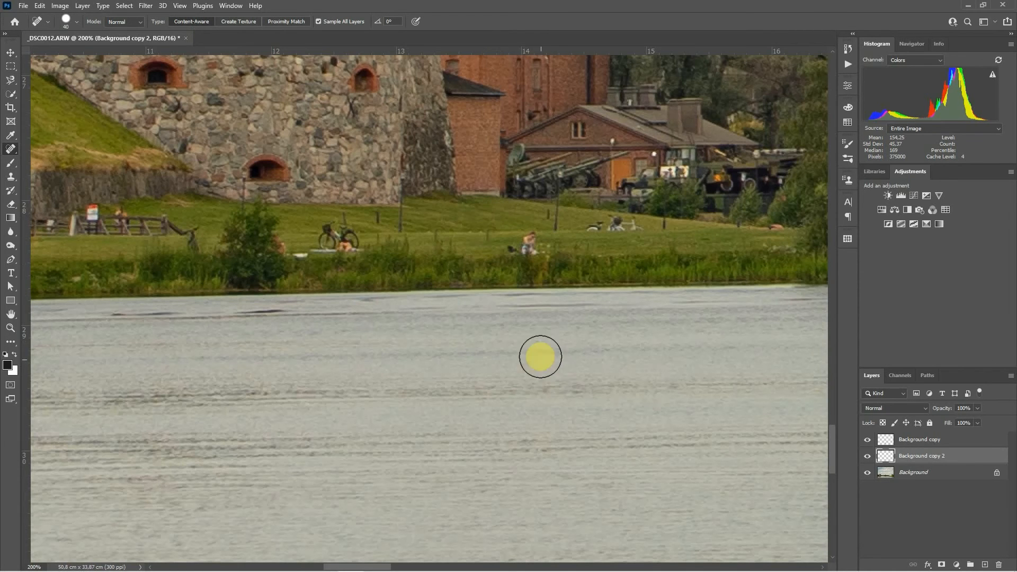
pyautogui.hotkey('ctrl', 'z')
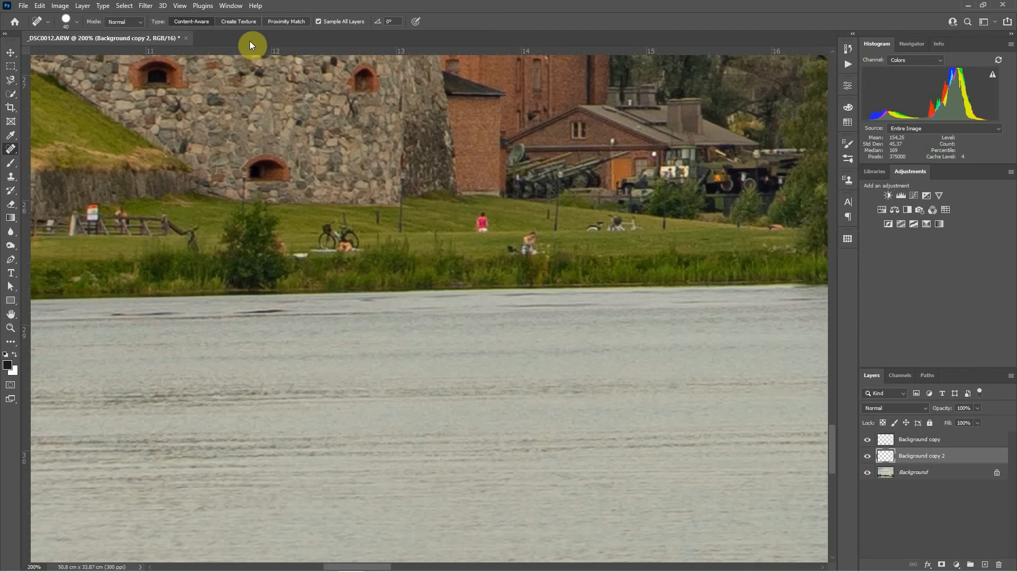
# Step: Try healing the person in red with the Proximity Match and Create Texture types, undoing the attempts
pyautogui.click(290, 20)
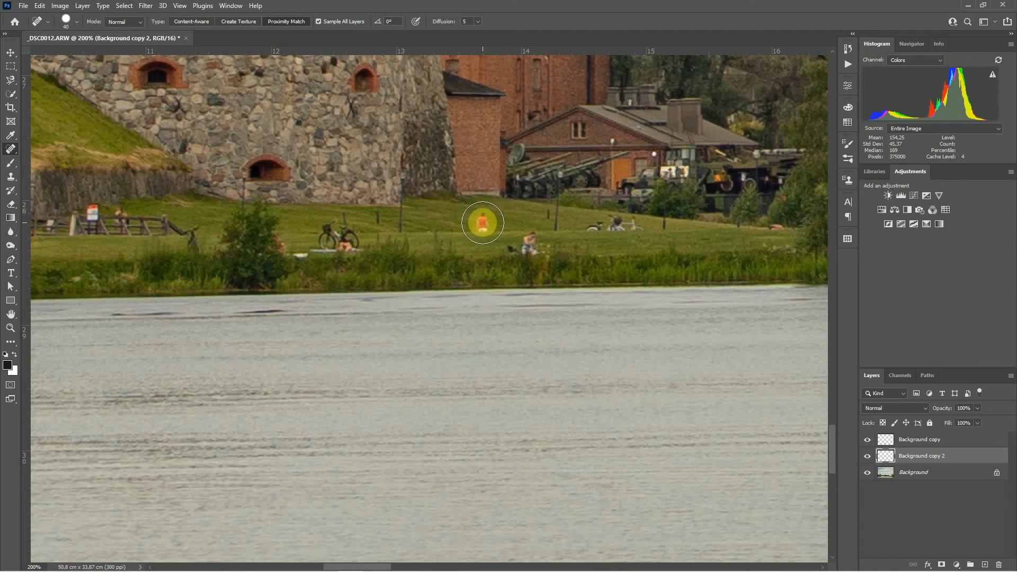
pyautogui.click(482, 222)
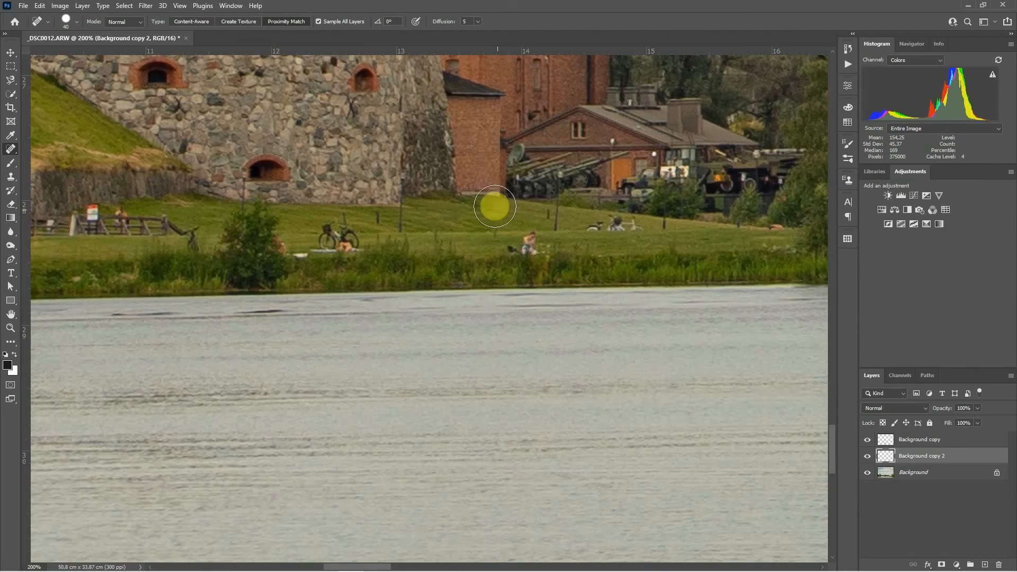
pyautogui.click(200, 22)
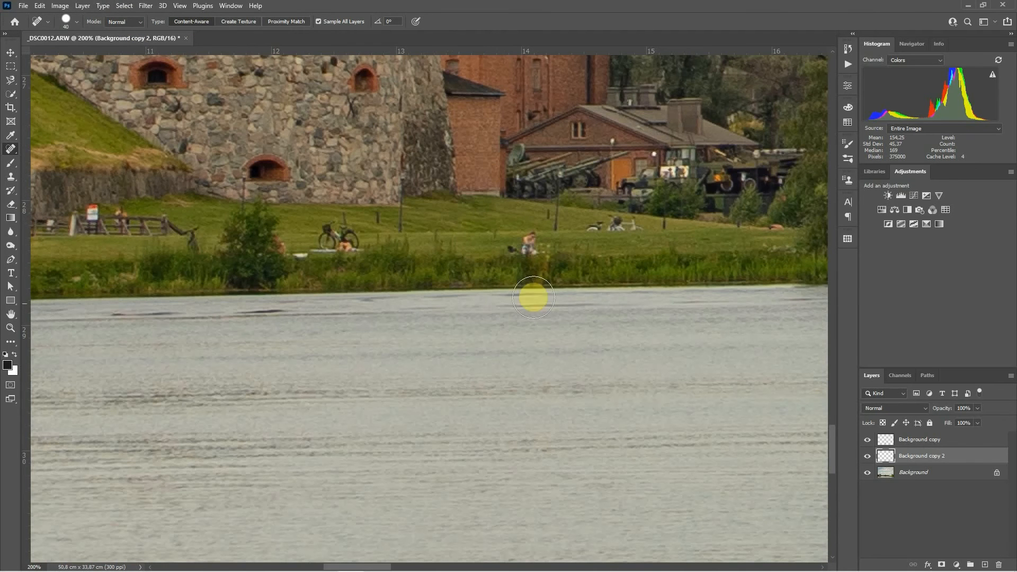
pyautogui.click(243, 21)
pyautogui.moveTo(486, 223); pyautogui.dragTo(482, 222)
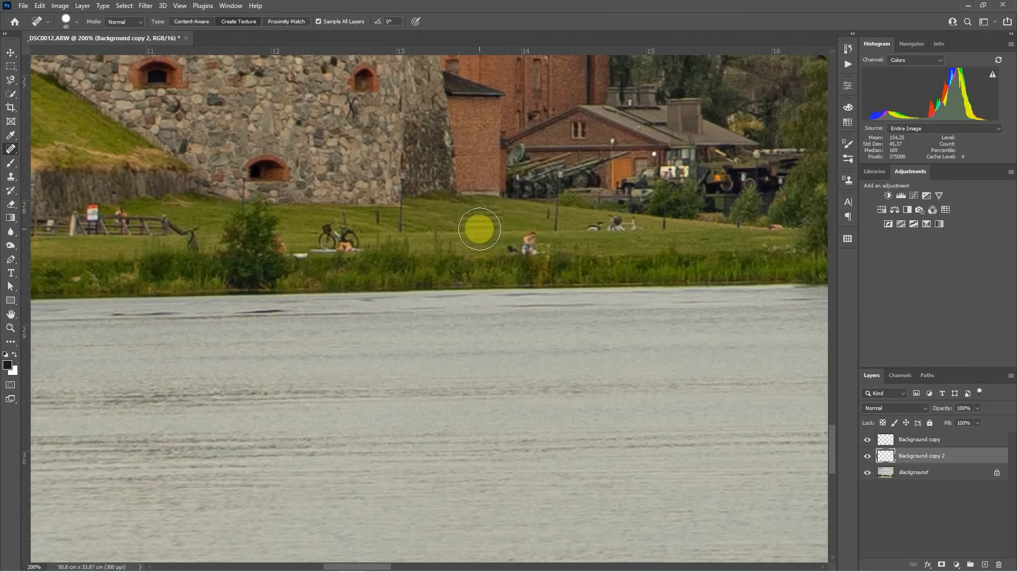
pyautogui.click(481, 218)
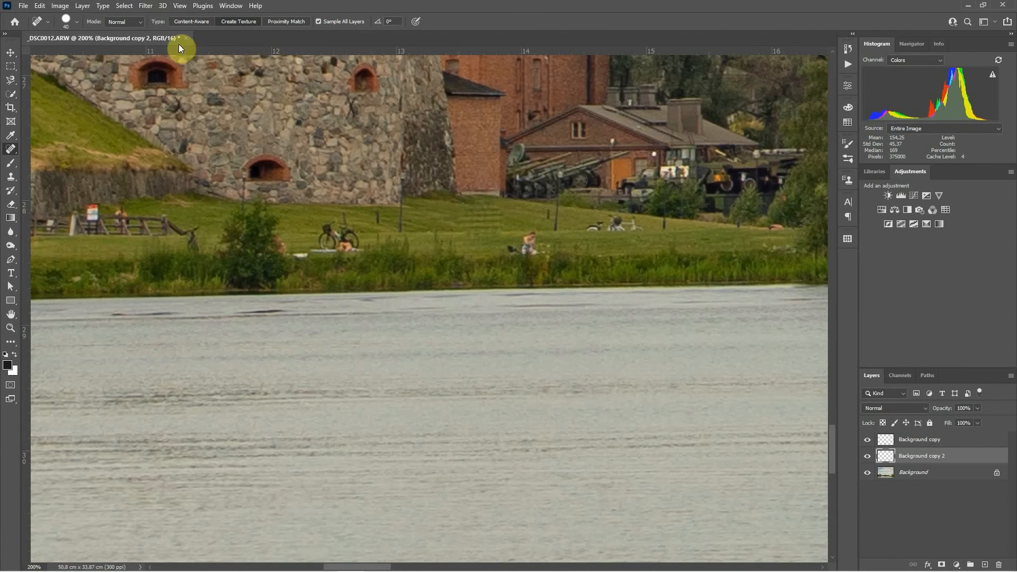
pyautogui.hotkey('ctrl', 'z')
# Step: Remove the person in red near the castle with the Spot Healing Brush set to Content-Aware
pyautogui.click(186, 22)
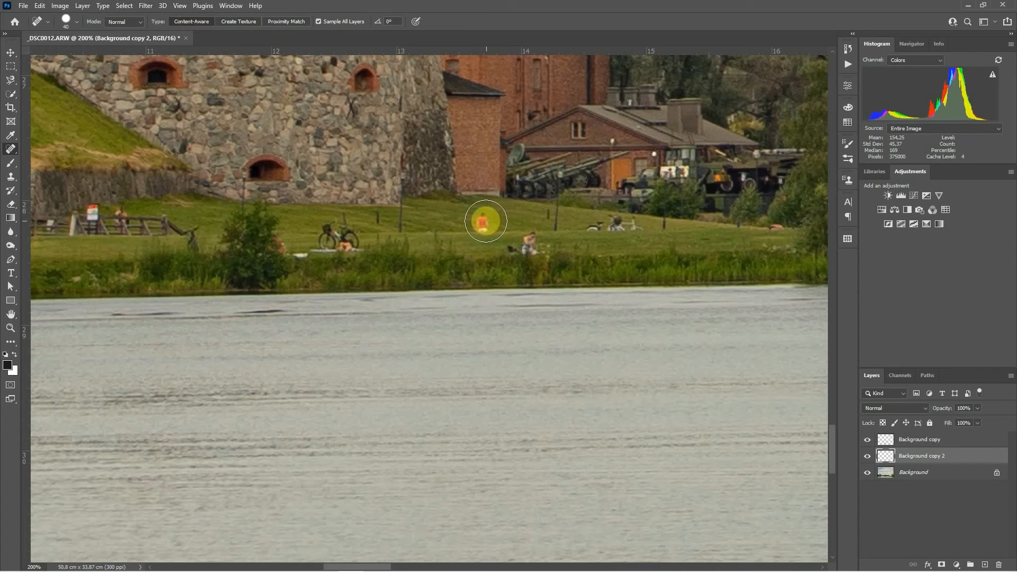
pyautogui.click(483, 221)
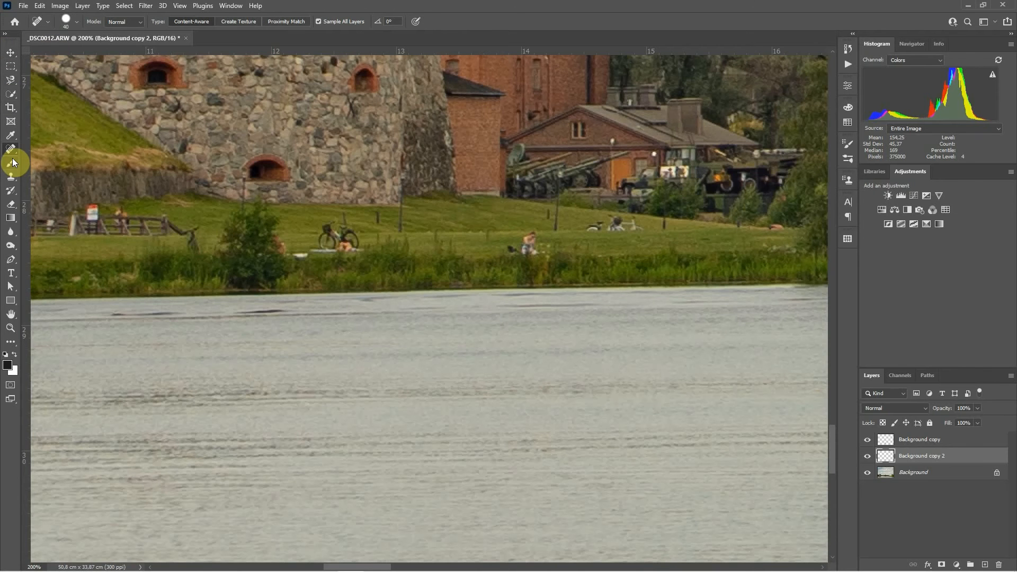
# Step: Switch to the Healing Brush Tool and paint out the green marker pole in the water using nearby water as the source
pyautogui.click(7, 183)
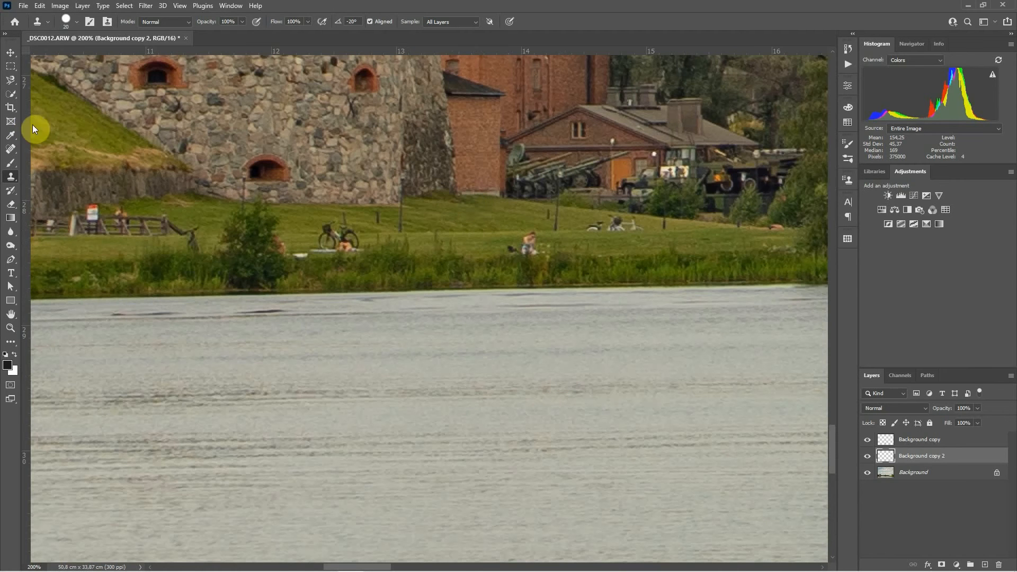
pyautogui.click(11, 148)
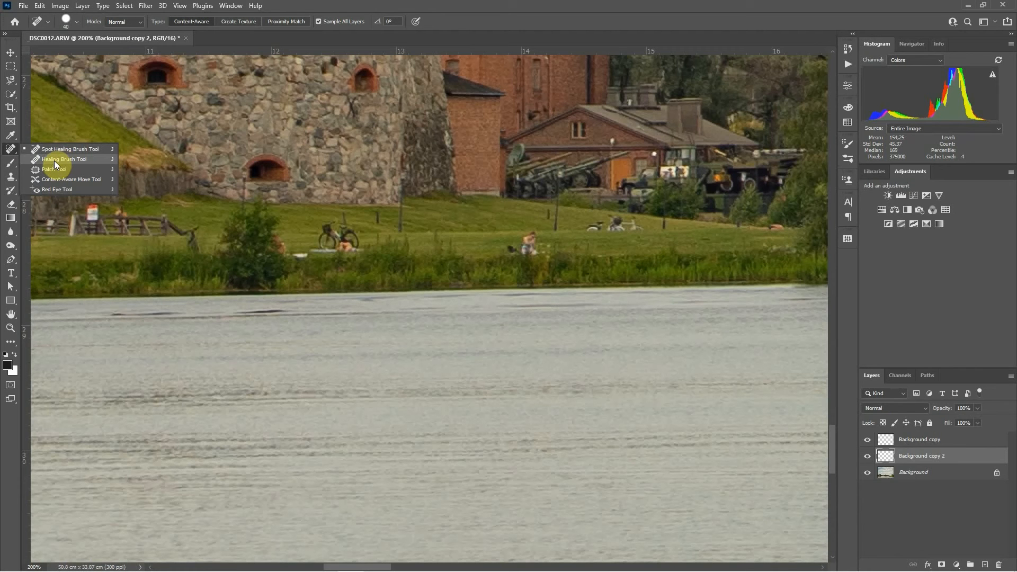
pyautogui.click(55, 161)
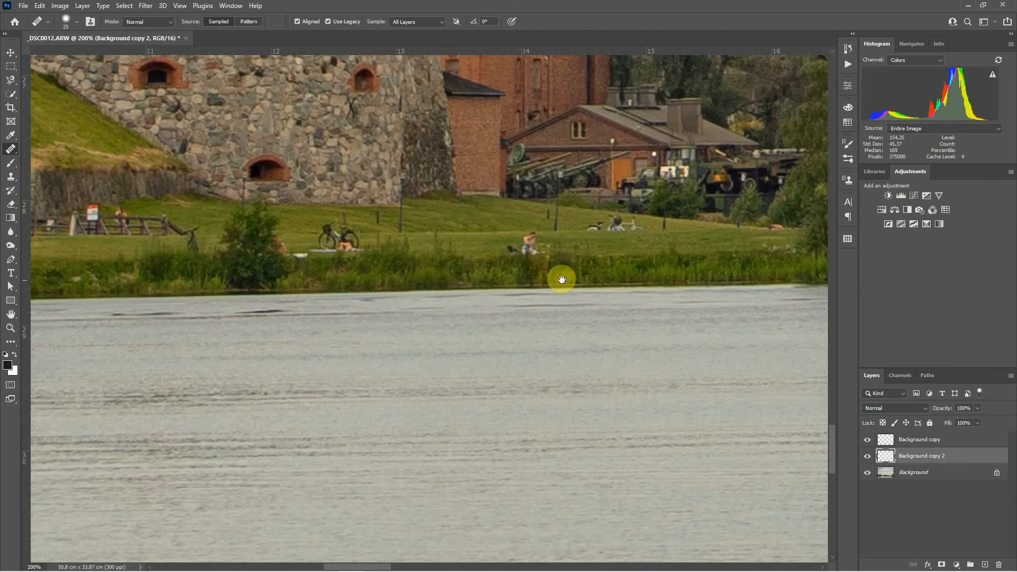
pyautogui.moveTo(558, 277); pyautogui.dragTo(82, 272)
pyautogui.moveTo(525, 274); pyautogui.dragTo(154, 277)
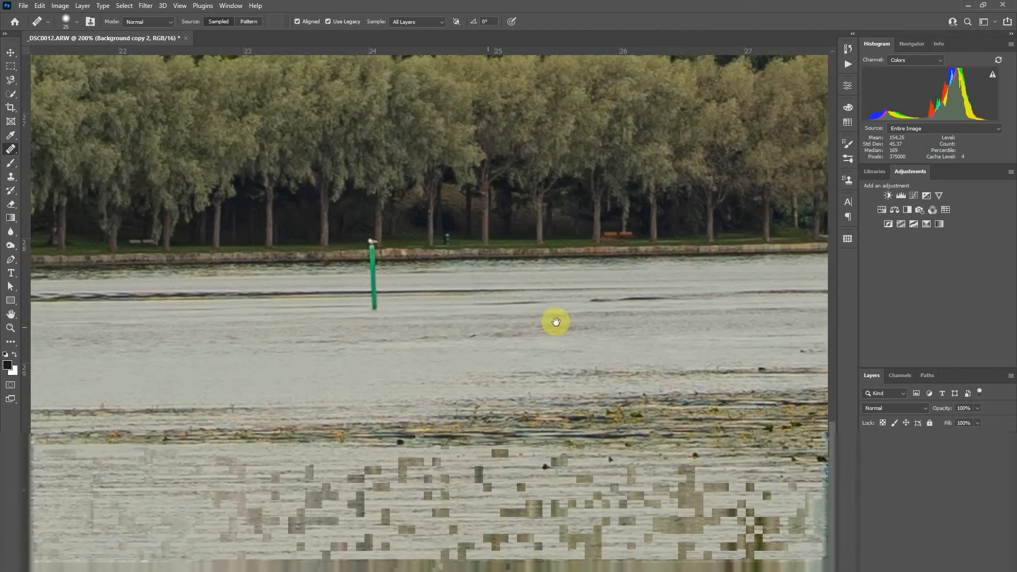
pyautogui.moveTo(510, 327); pyautogui.dragTo(586, 313)
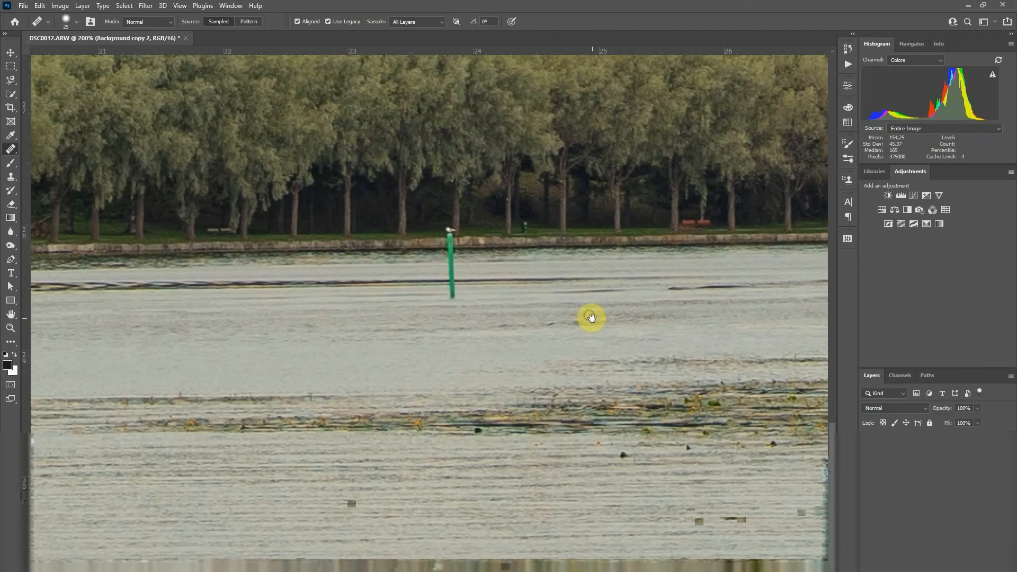
pyautogui.moveTo(452, 316); pyautogui.dragTo(495, 302)
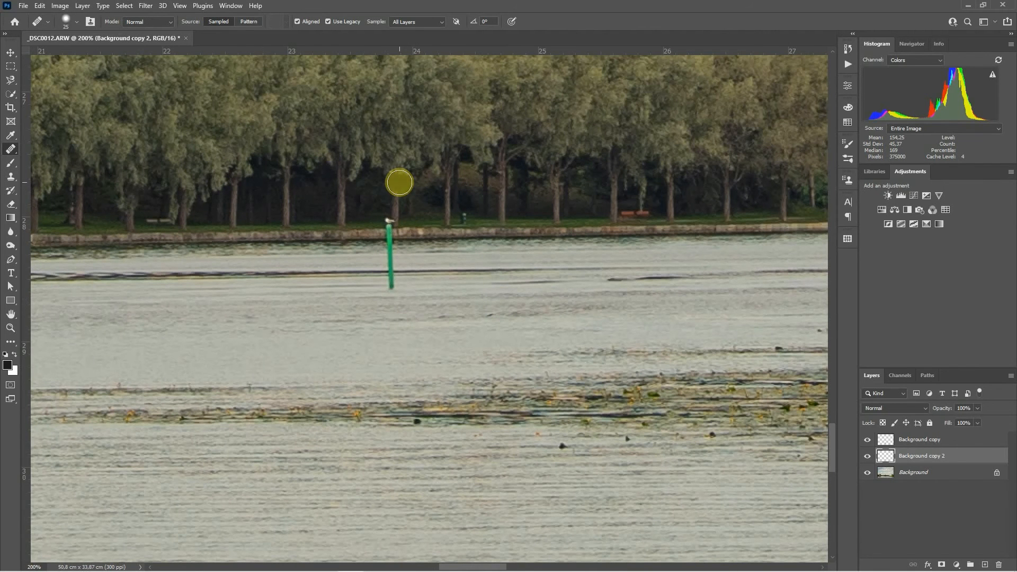
pyautogui.keyDown('alt'); pyautogui.click(414, 284); pyautogui.keyUp('alt')
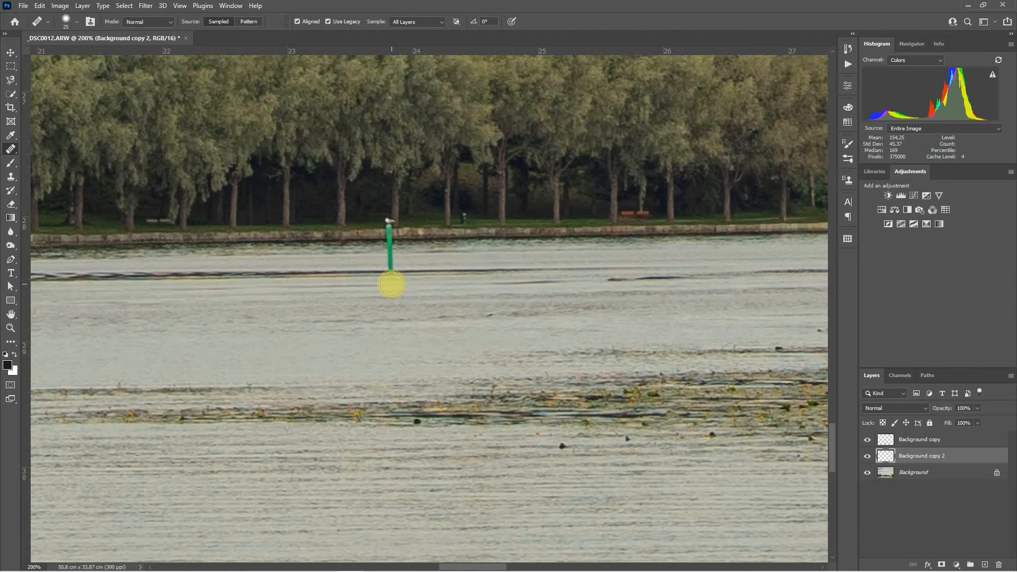
pyautogui.moveTo(391, 284); pyautogui.dragTo(392, 229)
pyautogui.click(434, 206)
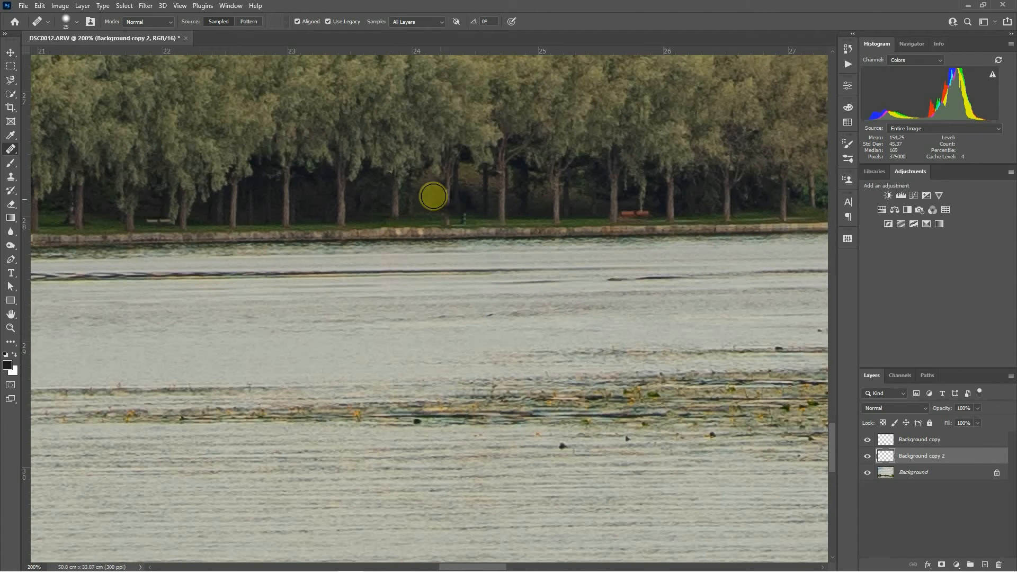
pyautogui.hotkey('ctrl', 'z')
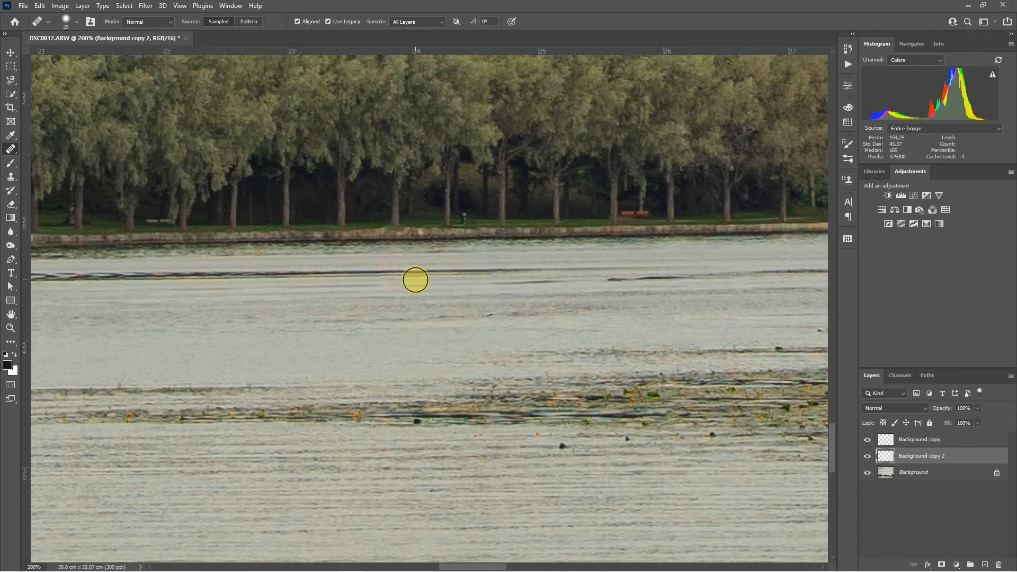
# Step: Try patching the upper-left castle window with the Patch Tool by dragging its outline onto the plain wall below
pyautogui.moveTo(297, 291); pyautogui.dragTo(931, 320)
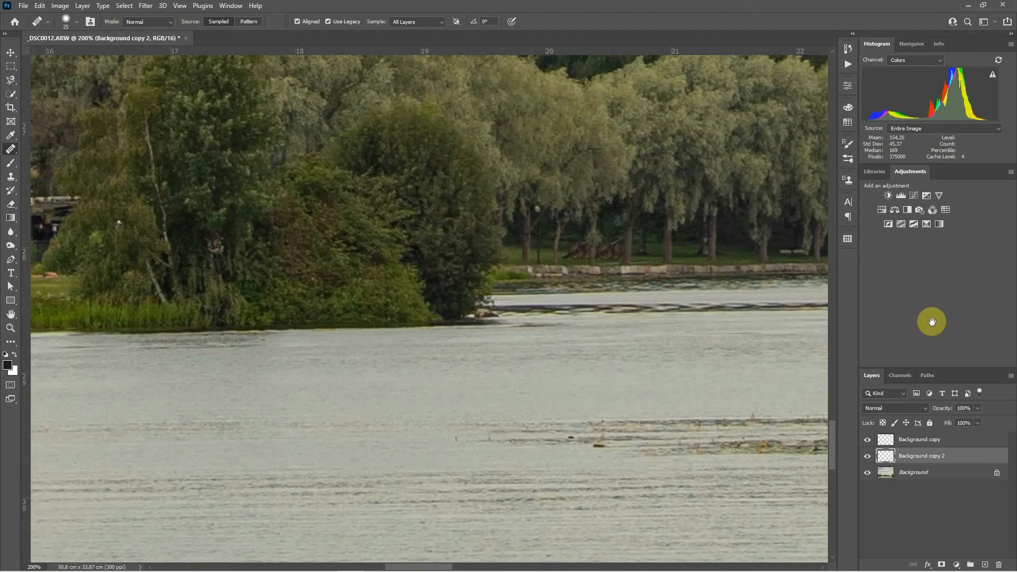
pyautogui.moveTo(529, 313); pyautogui.dragTo(1013, 292)
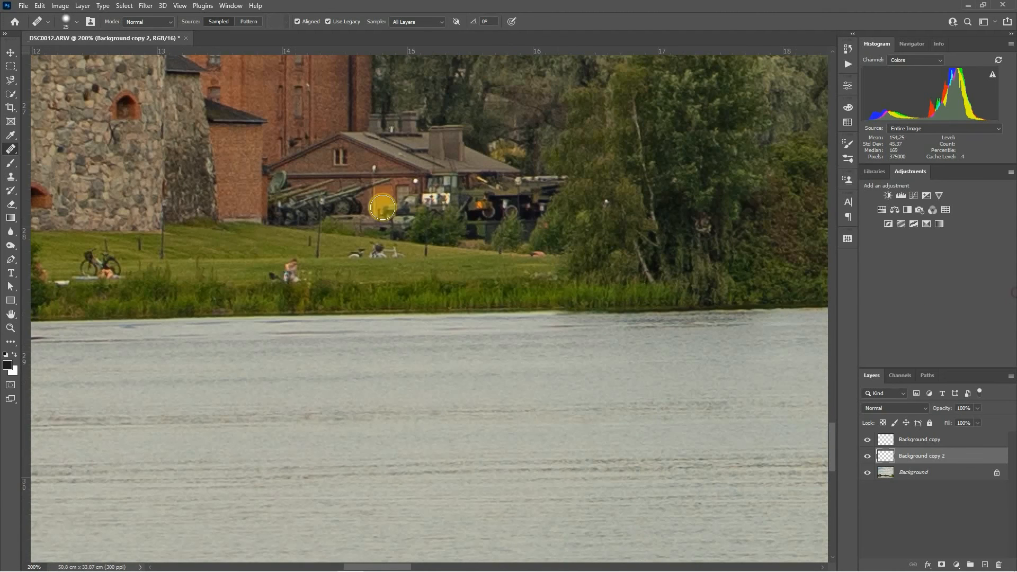
pyautogui.moveTo(232, 156)
pyautogui.mouseDown()
pyautogui.moveTo(656, 182)
pyautogui.moveTo(640, 168)
pyautogui.mouseUp()
pyautogui.rightClick(10, 150)
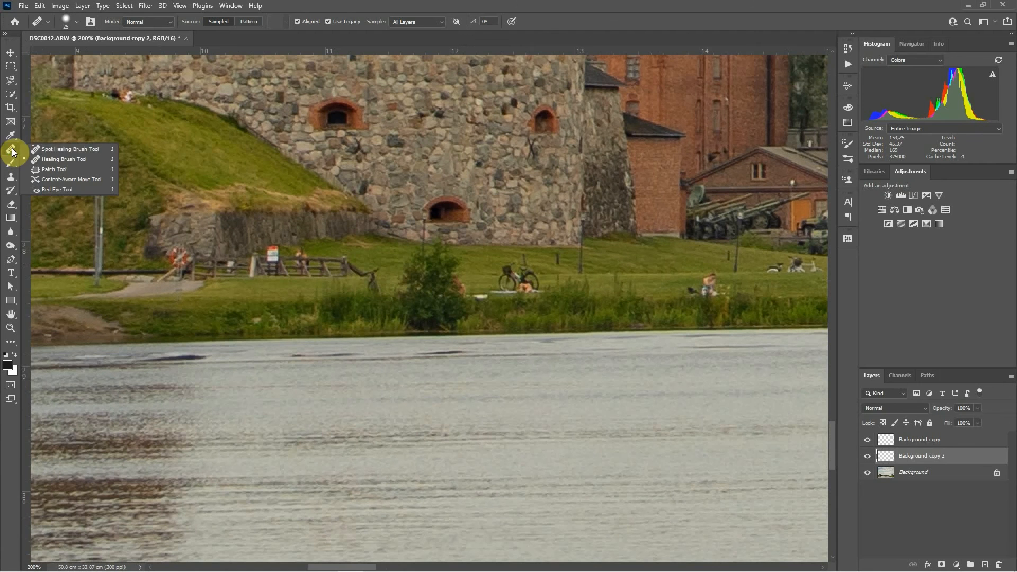
pyautogui.click(62, 169)
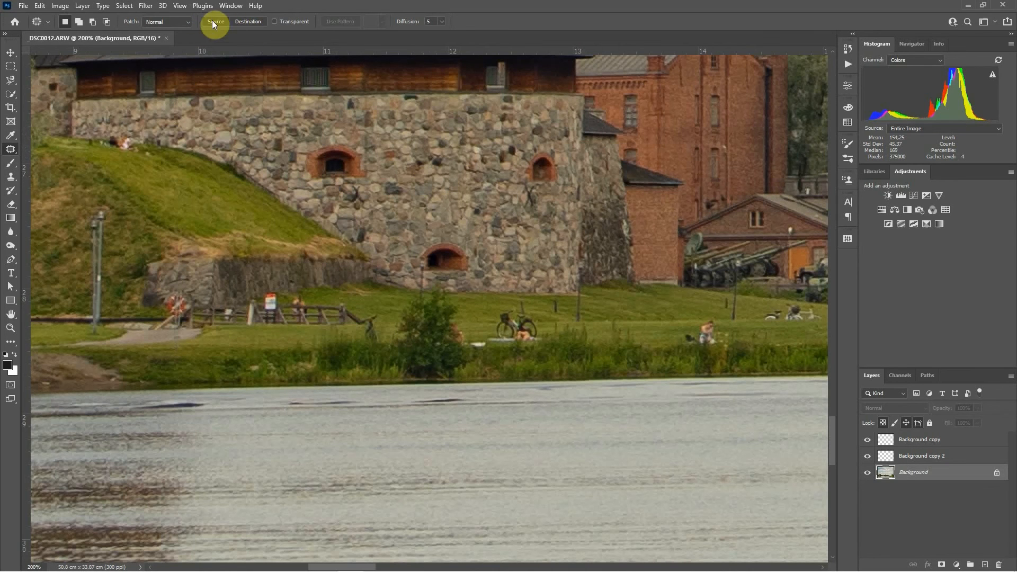
pyautogui.moveTo(300, 137)
pyautogui.mouseDown()
pyautogui.moveTo(298, 183)
pyautogui.moveTo(368, 184)
pyautogui.mouseUp()
pyautogui.moveTo(365, 143)
pyautogui.mouseDown()
pyautogui.moveTo(297, 144)
pyautogui.moveTo(331, 162)
pyautogui.moveTo(418, 159)
pyautogui.moveTo(437, 198)
pyautogui.mouseUp()
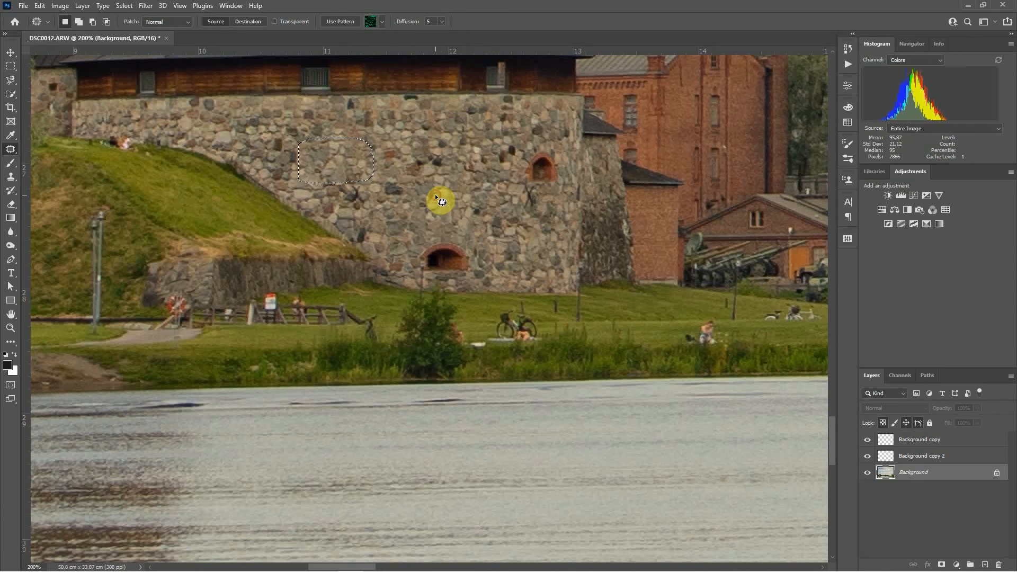
pyautogui.click(312, 147)
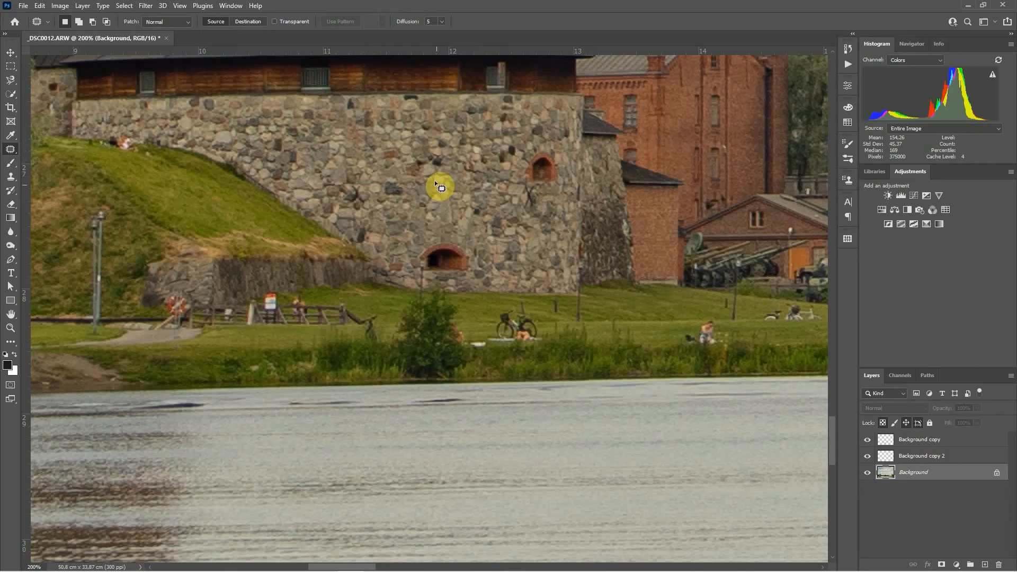
# Step: Set the Patch mode to Content-Aware, undo the window patch, and deselect
pyautogui.click(174, 21)
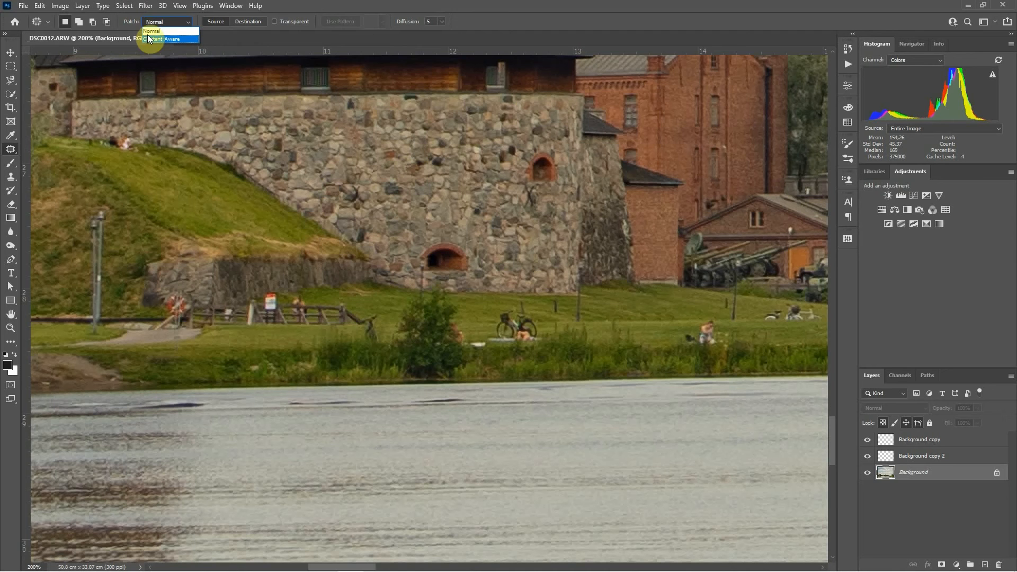
pyautogui.click(152, 39)
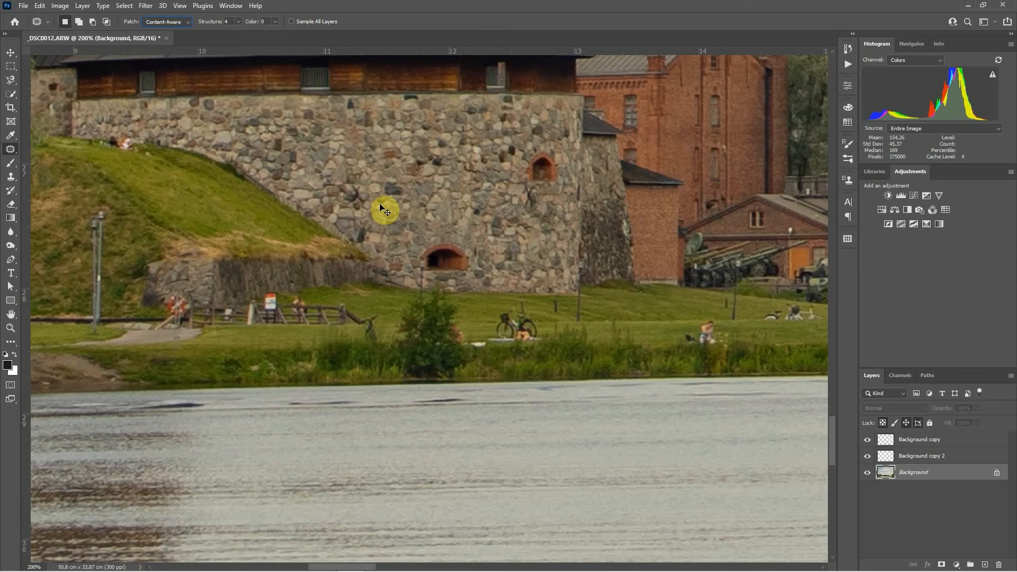
pyautogui.hotkey('ctrl', 'z')
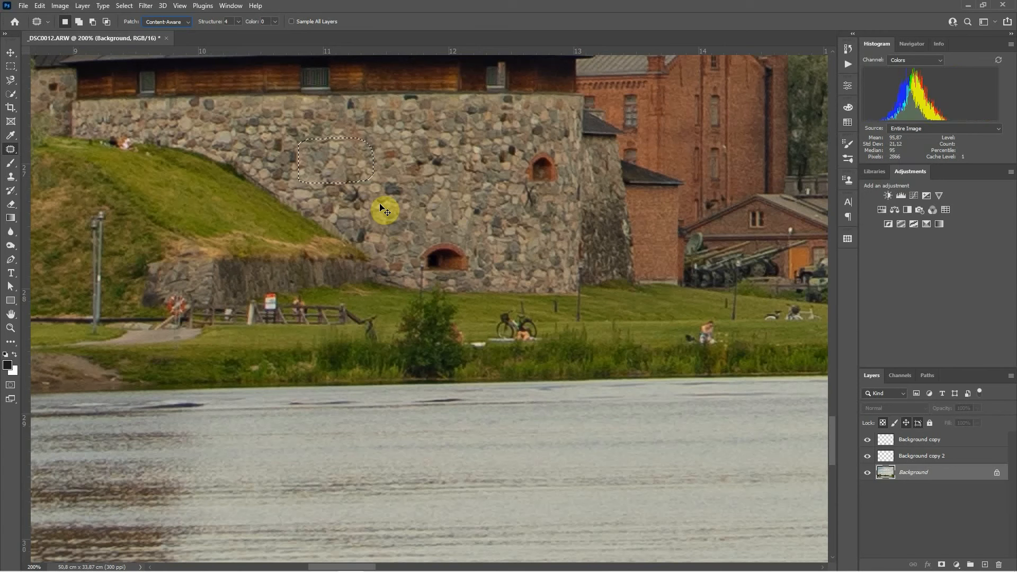
pyautogui.hotkey('ctrl', 'z')
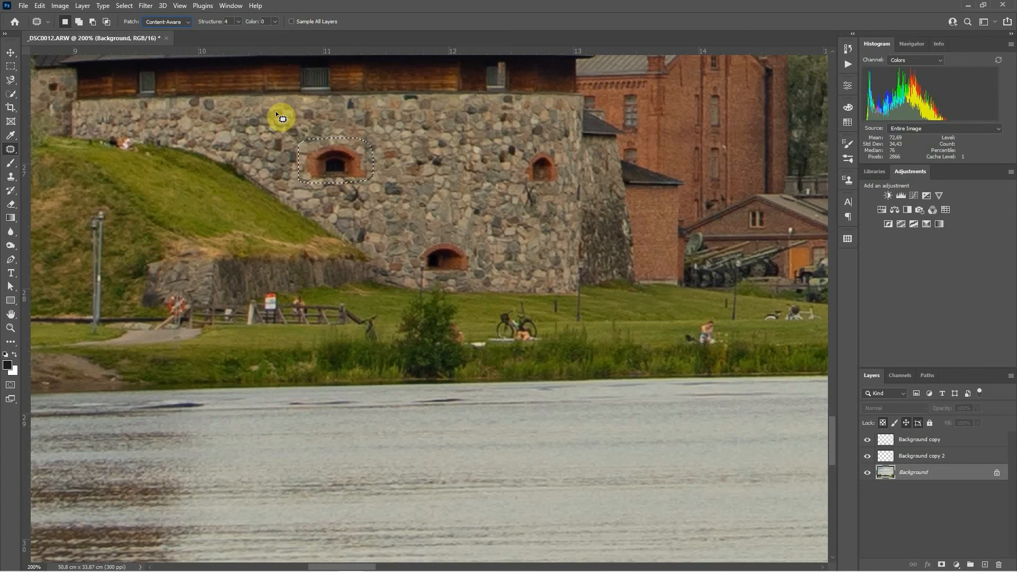
pyautogui.hotkey('ctrl', 'd')
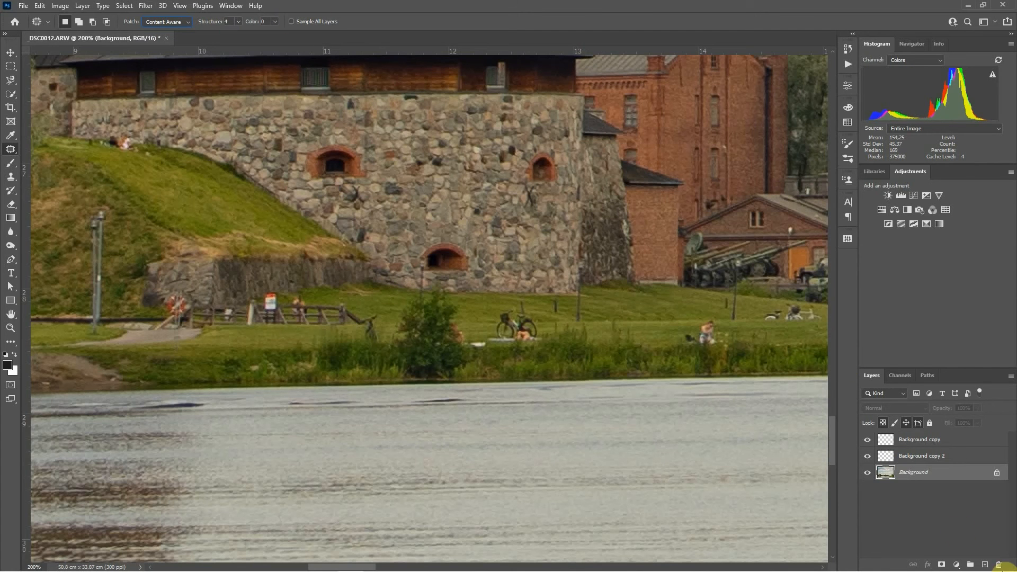
# Step: Add a new empty layer, enable Sample All Layers, and patch the castle window onto it
pyautogui.click(984, 565)
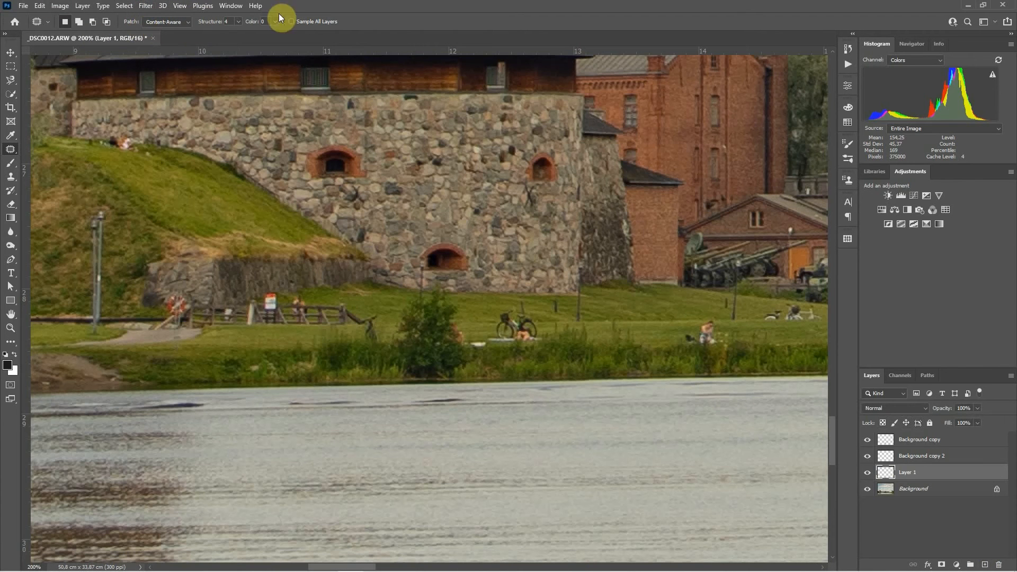
pyautogui.click(299, 21)
pyautogui.moveTo(303, 143)
pyautogui.mouseDown()
pyautogui.moveTo(320, 186)
pyautogui.moveTo(363, 188)
pyautogui.moveTo(368, 150)
pyautogui.moveTo(344, 134)
pyautogui.moveTo(305, 141)
pyautogui.moveTo(329, 176)
pyautogui.moveTo(336, 164)
pyautogui.moveTo(428, 194)
pyautogui.mouseUp()
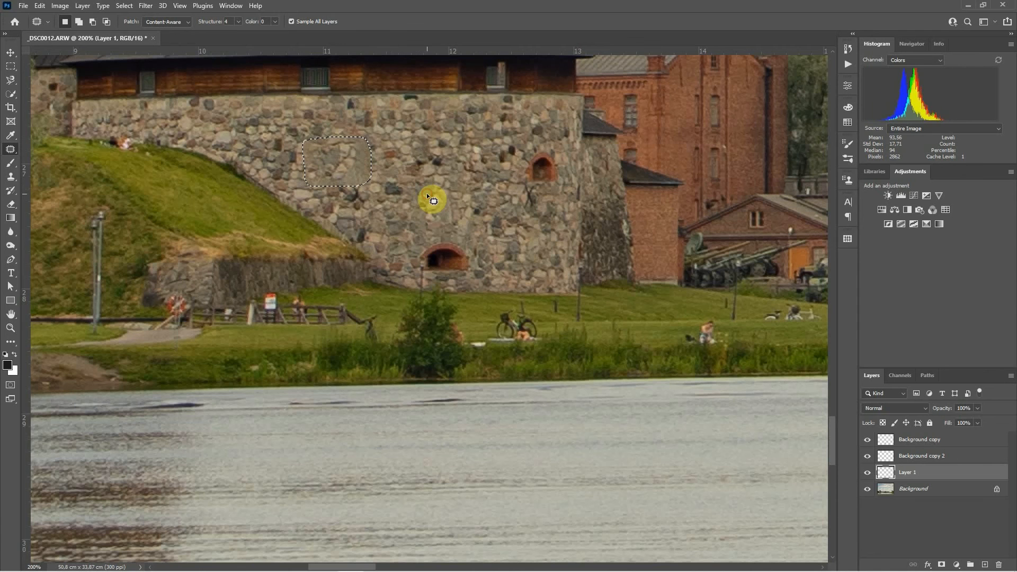
pyautogui.hotkey('ctrl', 'd')
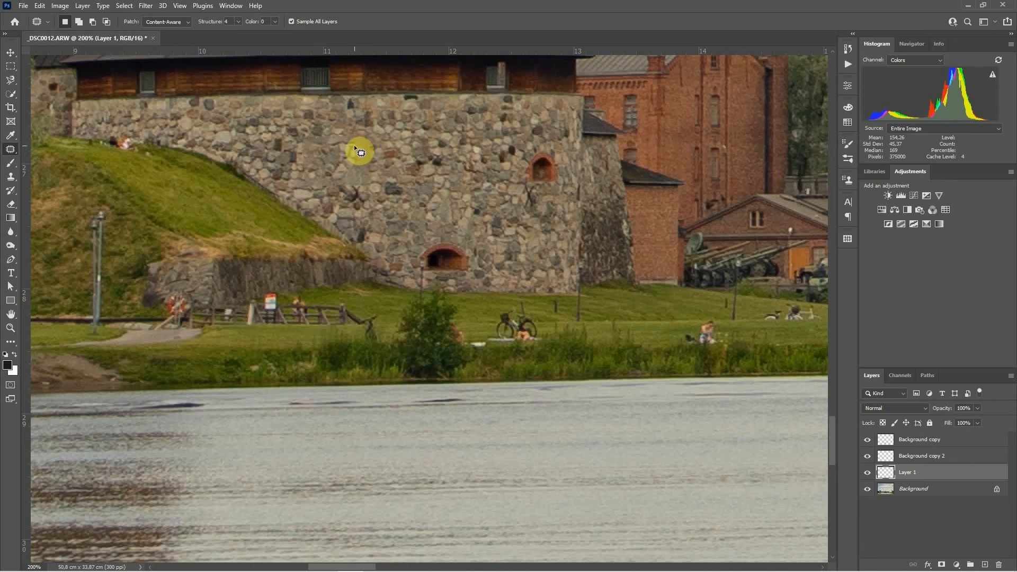
# Step: Toggle the new layer's visibility and set the patch Structure to 6 and Color to 5
pyautogui.click(867, 473)
pyautogui.click(867, 473)
pyautogui.click(276, 21)
pyautogui.click(267, 18)
pyautogui.click(314, 7)
pyautogui.hotkey('ctrl', ',')
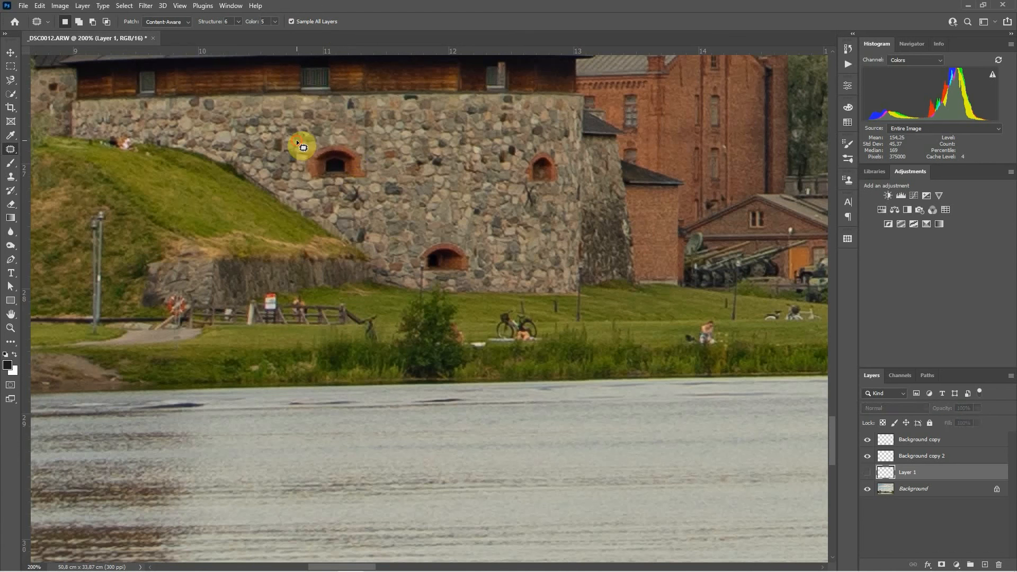
# Step: Outline the castle window again and patch it from the wall below with the Content-Aware patch
pyautogui.moveTo(297, 140); pyautogui.dragTo(306, 185)
pyautogui.moveTo(369, 157)
pyautogui.mouseDown()
pyautogui.moveTo(329, 133)
pyautogui.moveTo(296, 142)
pyautogui.mouseUp()
pyautogui.hotkey('ctrl', 'z')
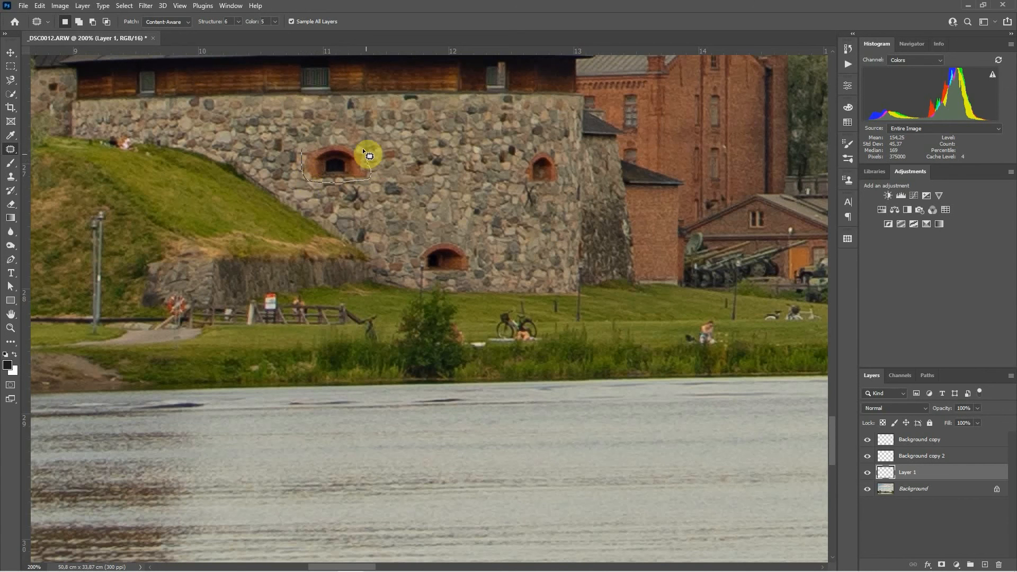
pyautogui.moveTo(300, 147); pyautogui.dragTo(301, 151)
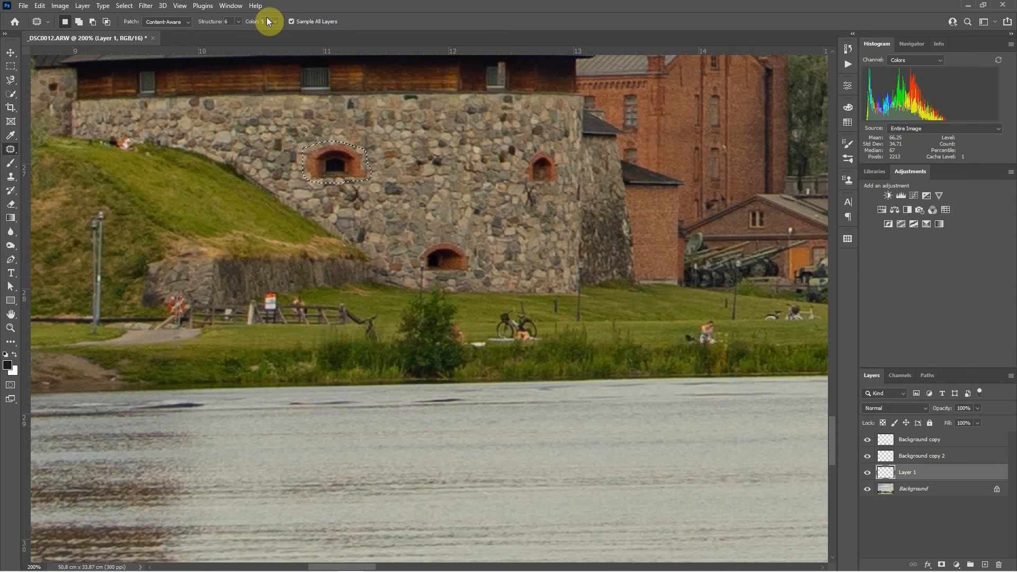
pyautogui.moveTo(327, 165); pyautogui.dragTo(443, 205)
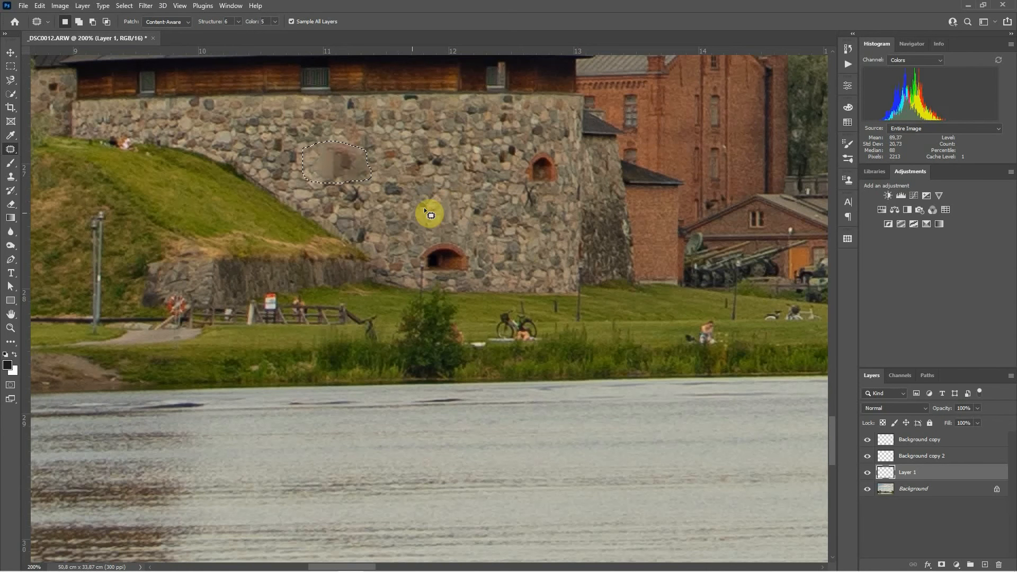
pyautogui.hotkey('ctrl', 'd')
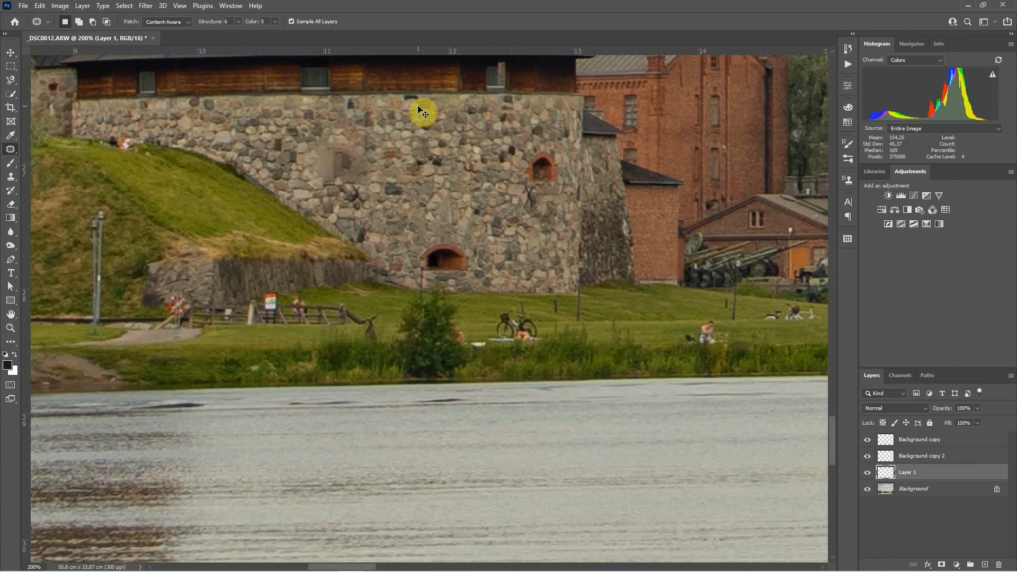
# Step: Set the Patch mode back to Normal and delete the new layer
pyautogui.click(160, 23)
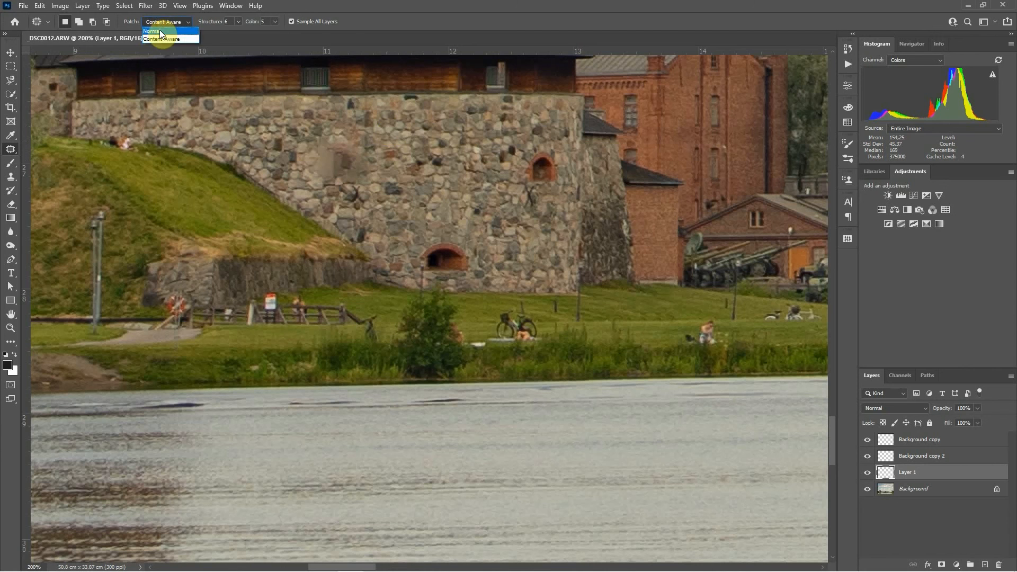
pyautogui.click(161, 30)
pyautogui.moveTo(925, 473); pyautogui.dragTo(998, 564)
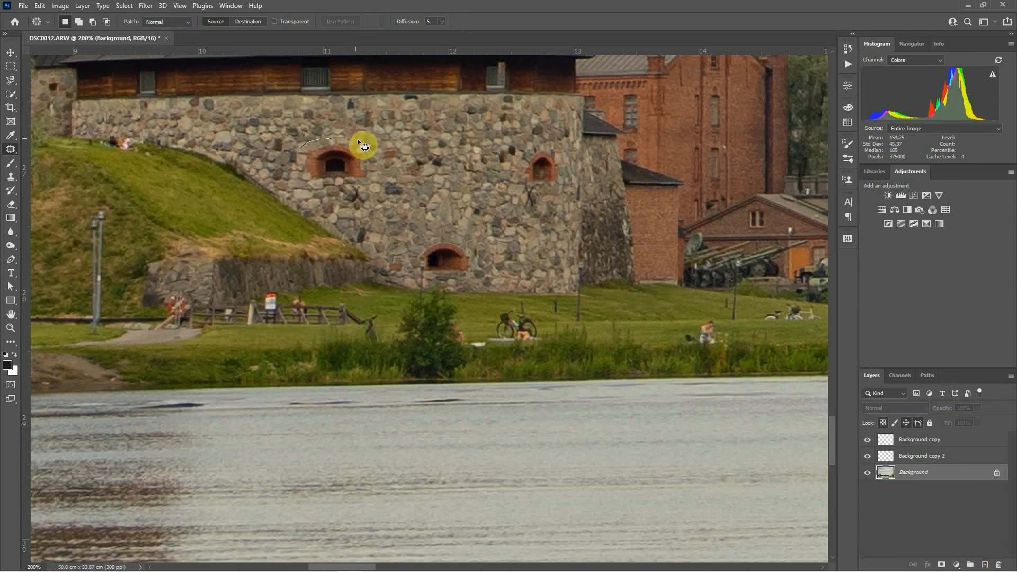
pyautogui.moveTo(359, 140)
pyautogui.mouseDown()
pyautogui.moveTo(372, 186)
pyautogui.moveTo(305, 174)
pyautogui.moveTo(303, 151)
pyautogui.moveTo(422, 188)
pyautogui.moveTo(446, 208)
pyautogui.moveTo(417, 162)
pyautogui.mouseUp()
pyautogui.hotkey('ctrl', 'd')
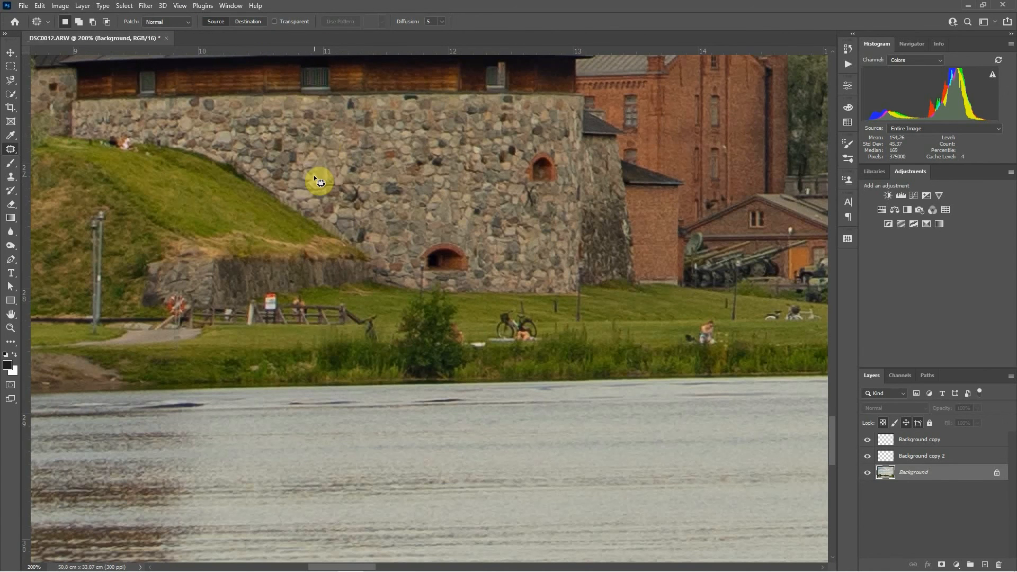
# Step: Switch to the Content-Aware Move Tool with Sample All Layers and add a new empty layer
pyautogui.rightClick(8, 151)
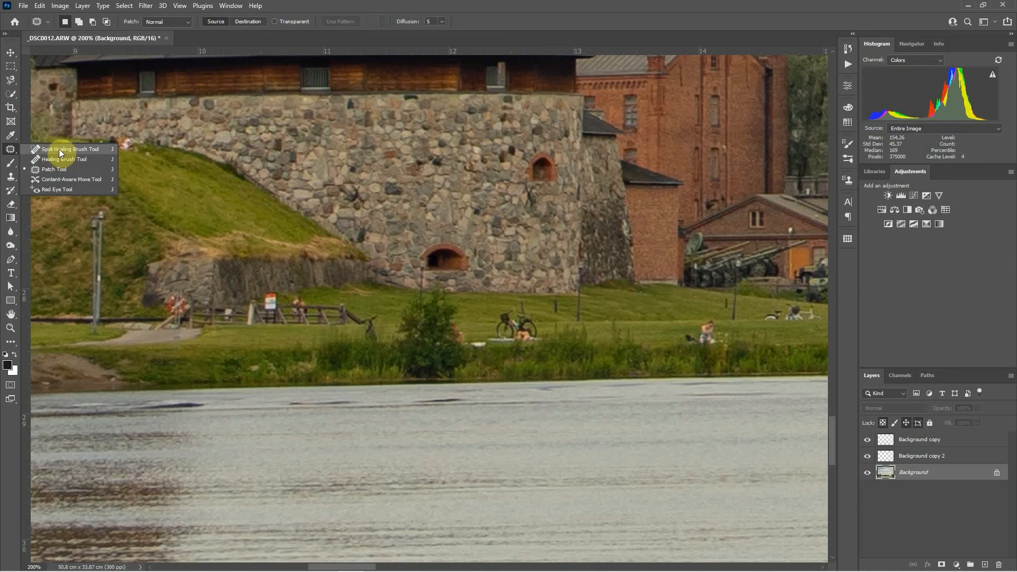
pyautogui.click(56, 179)
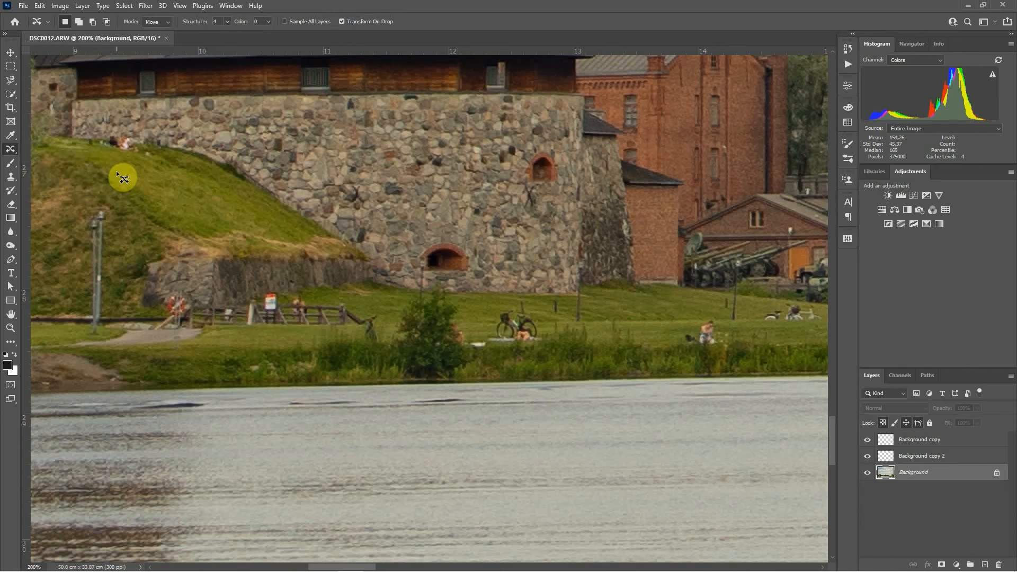
pyautogui.moveTo(377, 257); pyautogui.dragTo(672, 292)
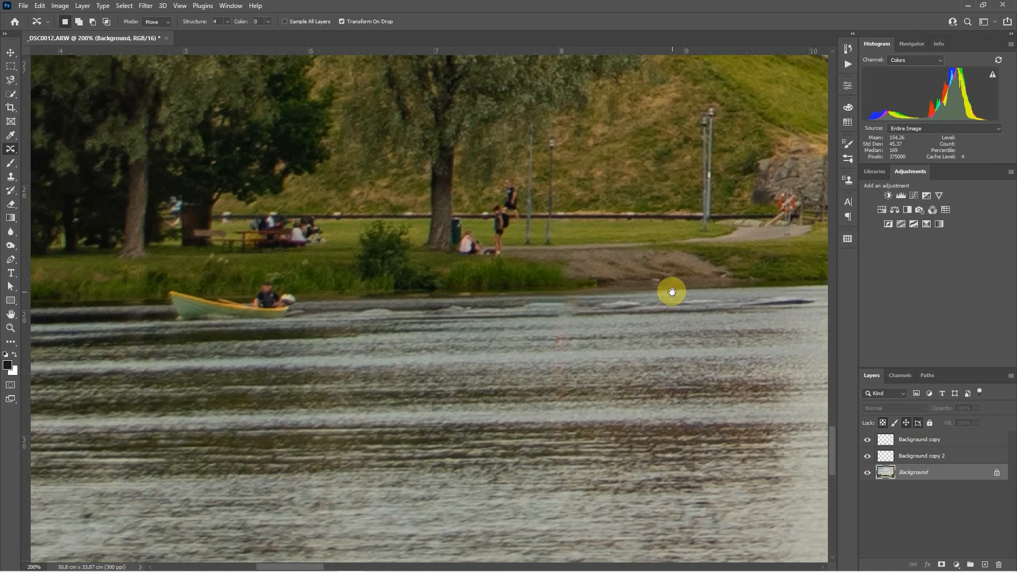
pyautogui.moveTo(672, 292); pyautogui.dragTo(681, 292)
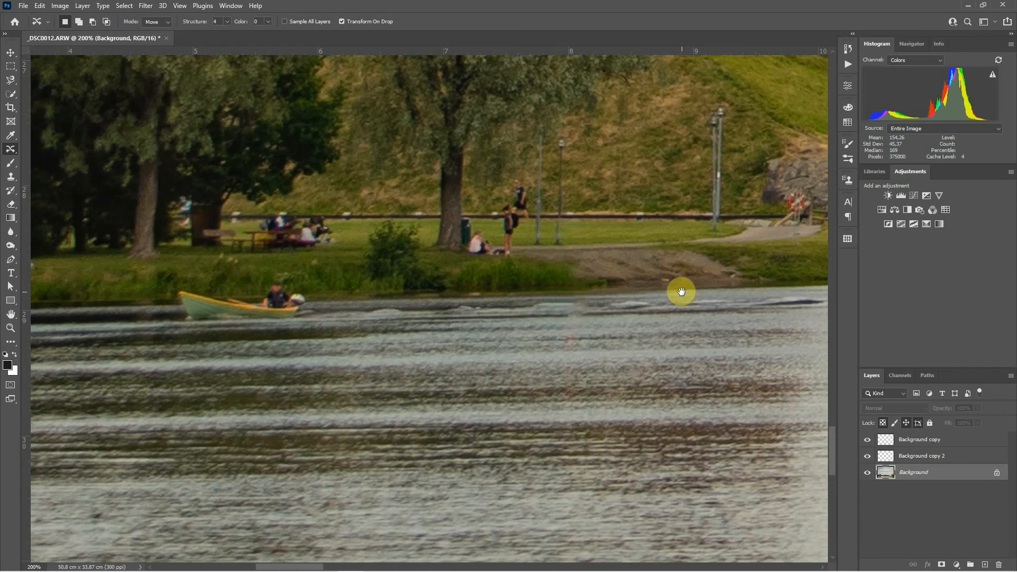
pyautogui.moveTo(681, 292); pyautogui.dragTo(789, 280)
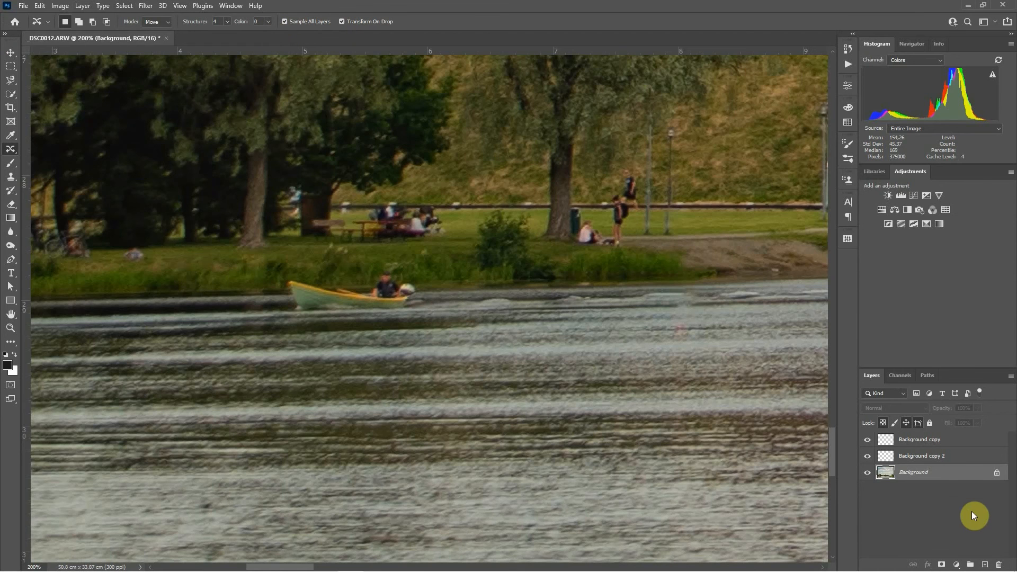
pyautogui.click(986, 566)
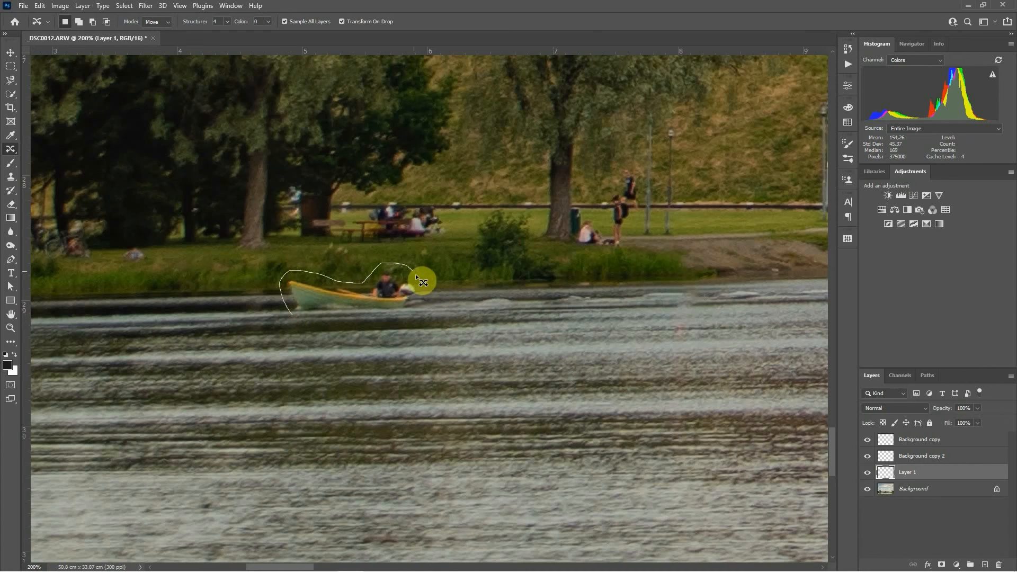
# Step: Outline the rowing boat and move it to the left with Content-Aware Move, enlarging it slightly before committing
pyautogui.moveTo(383, 316); pyautogui.dragTo(293, 314)
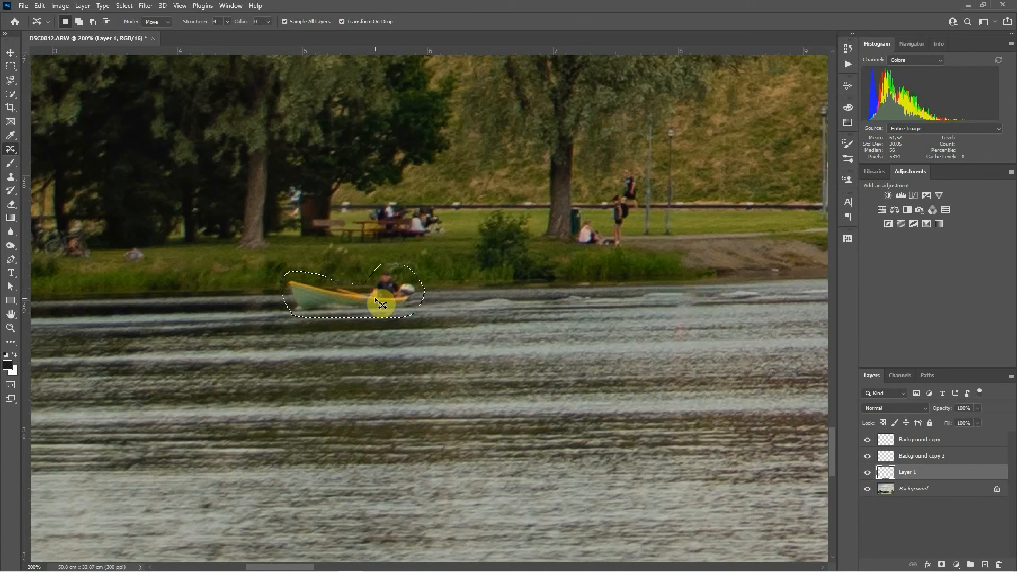
pyautogui.moveTo(378, 300)
pyautogui.mouseDown()
pyautogui.moveTo(188, 320)
pyautogui.moveTo(209, 304)
pyautogui.moveTo(186, 300)
pyautogui.mouseUp()
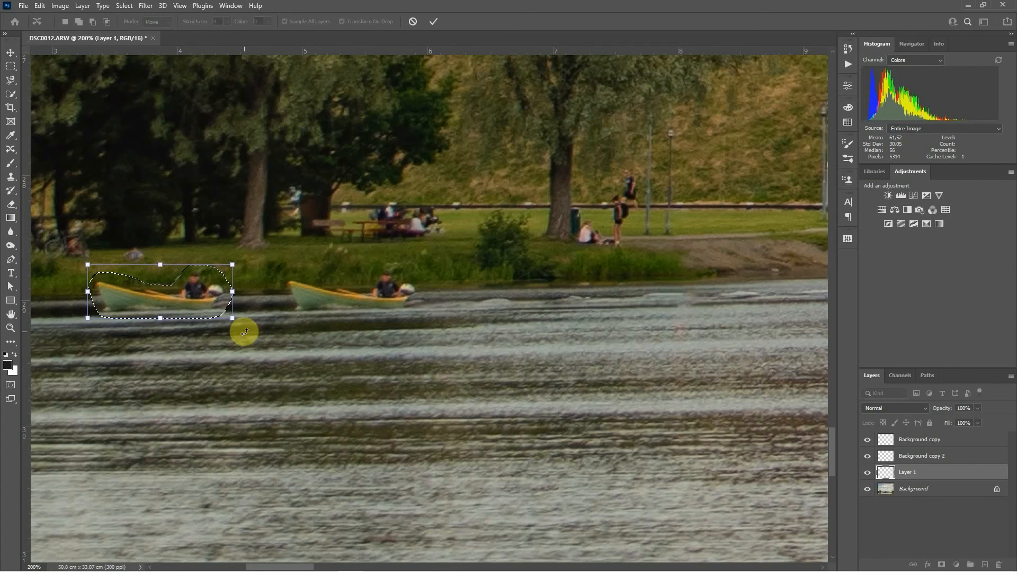
pyautogui.moveTo(232, 319); pyautogui.dragTo(240, 321)
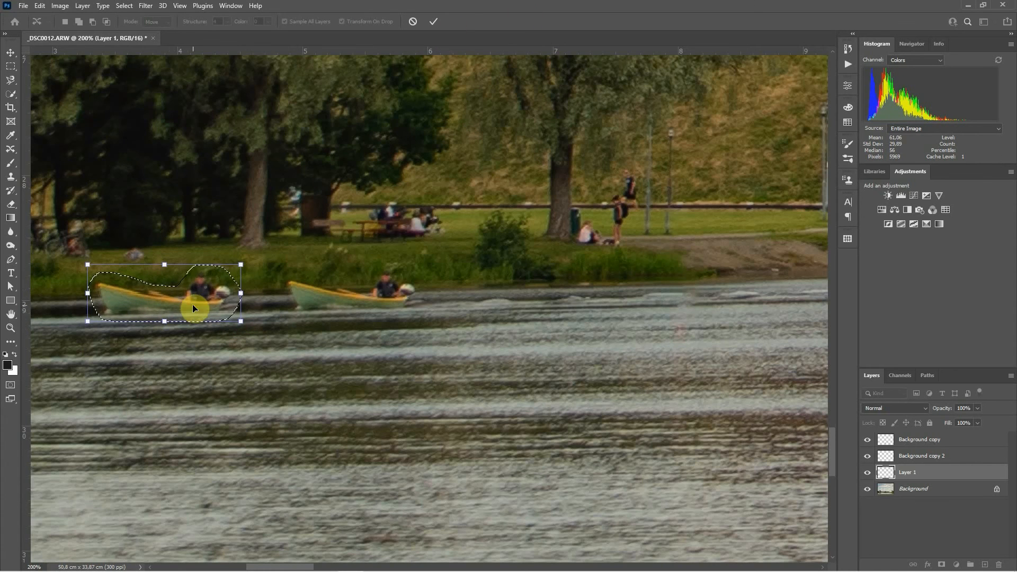
pyautogui.click(436, 22)
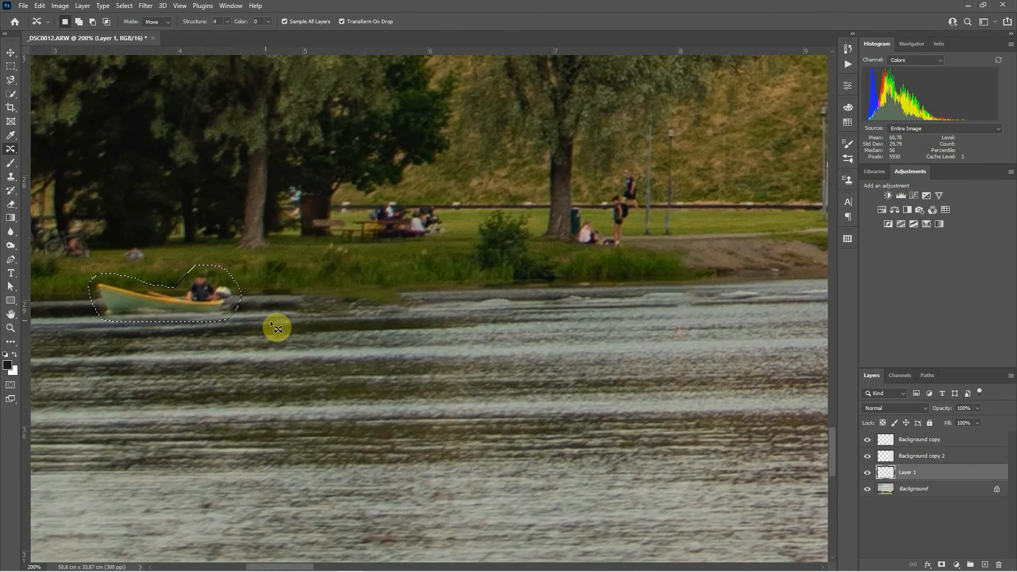
pyautogui.hotkey('ctrl', 'd')
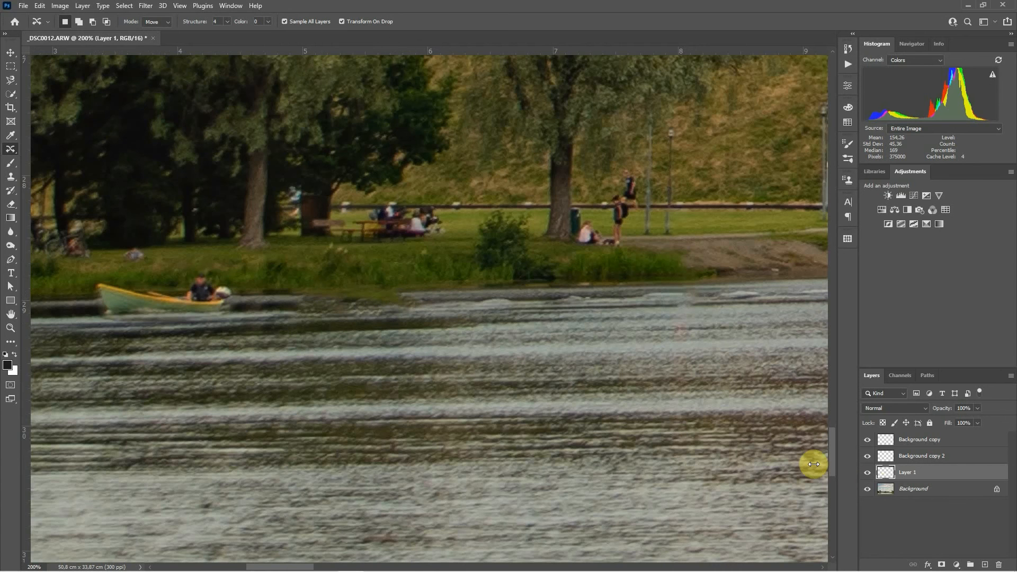
# Step: Toggle the new layer's visibility to compare the moved boat with the original
pyautogui.click(867, 473)
pyautogui.click(867, 472)
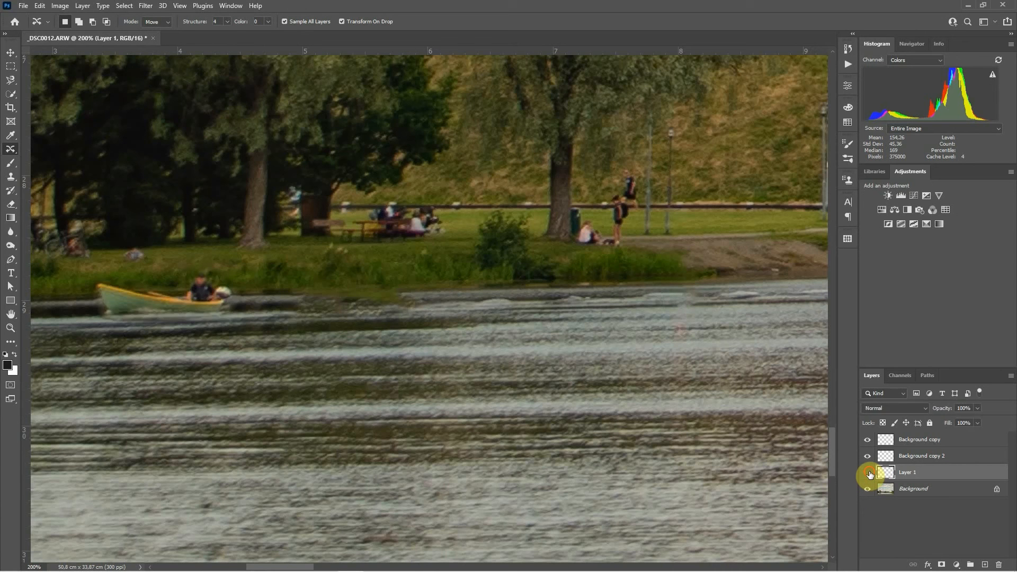
pyautogui.click(868, 473)
pyautogui.click(868, 472)
pyautogui.click(867, 472)
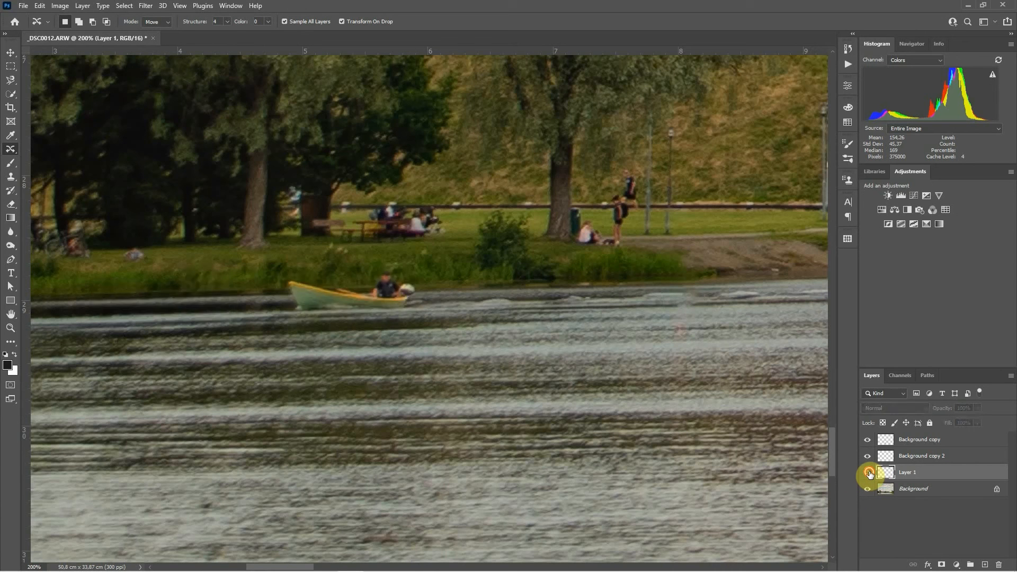
pyautogui.click(868, 472)
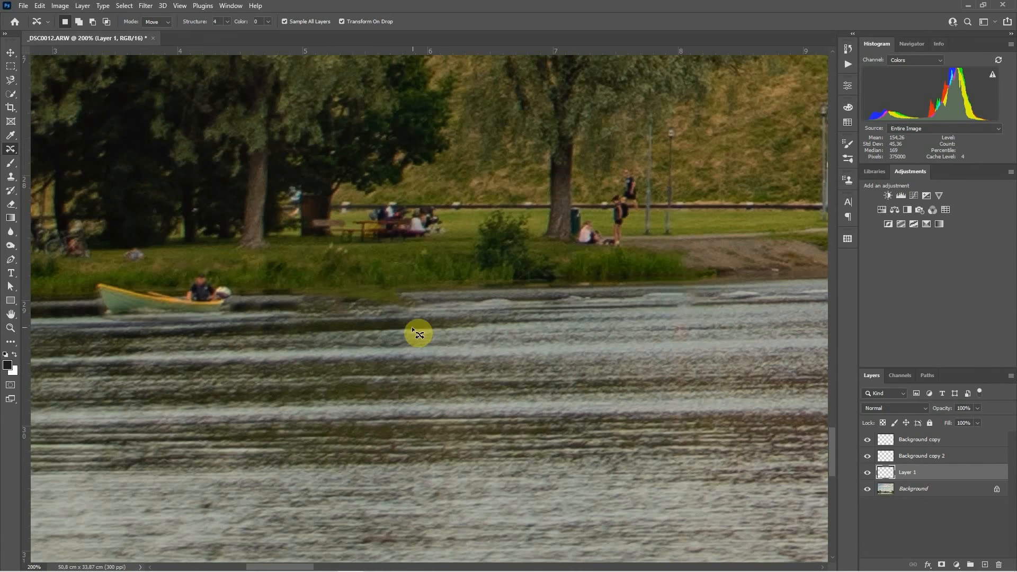
# Step: Clone water over the leftover streak near the boat's former position with the Clone Stamp Tool
pyautogui.rightClick(9, 152)
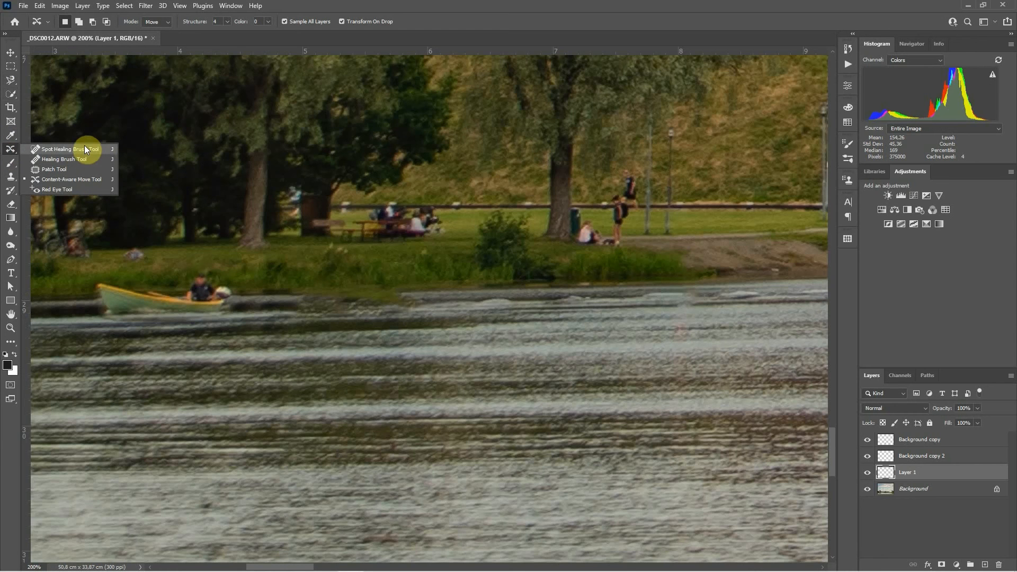
pyautogui.click(11, 178)
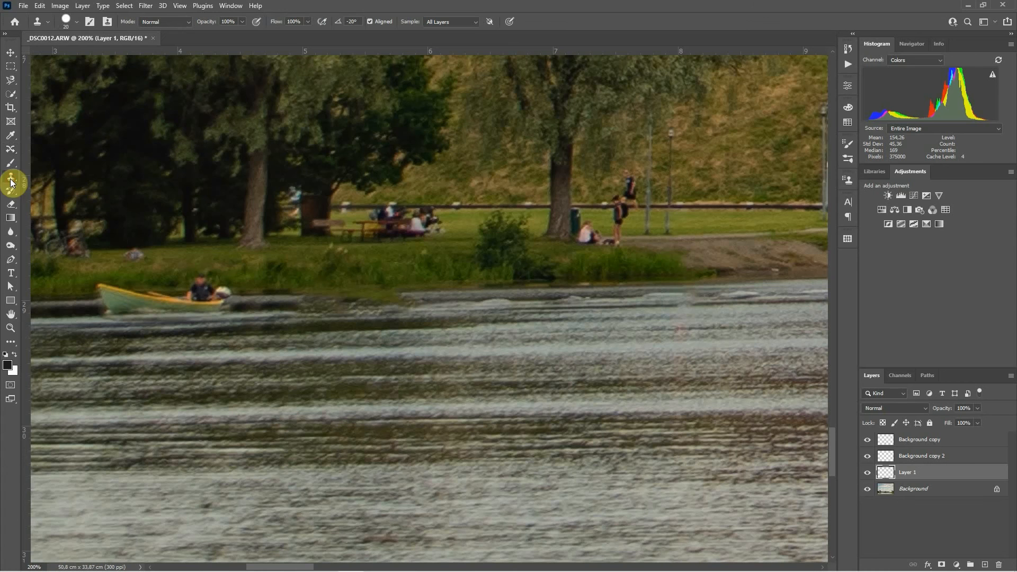
pyautogui.keyDown('alt'); pyautogui.click(434, 306); pyautogui.keyUp('alt')
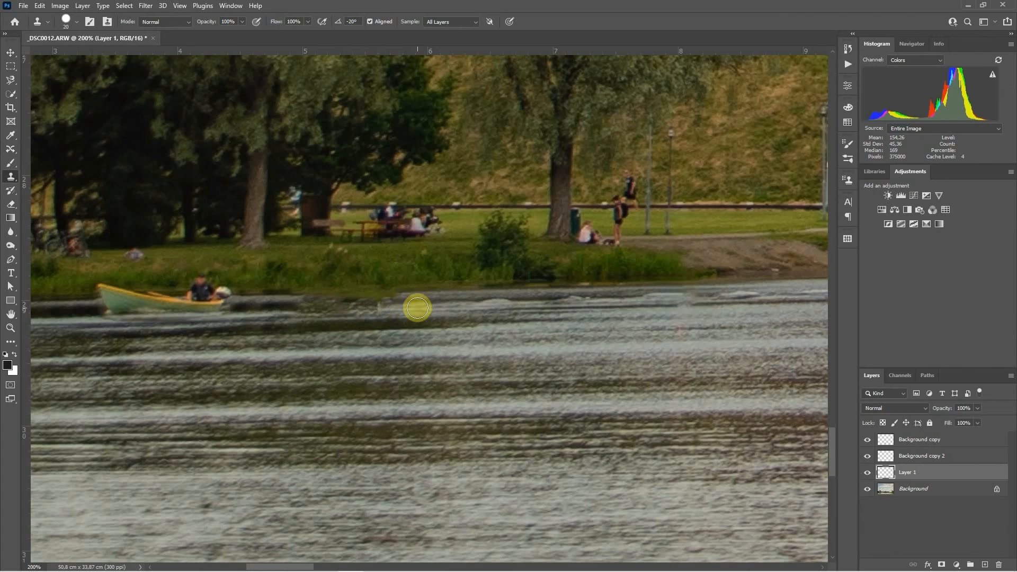
pyautogui.keyDown('alt'); pyautogui.click(453, 305); pyautogui.keyUp('alt')
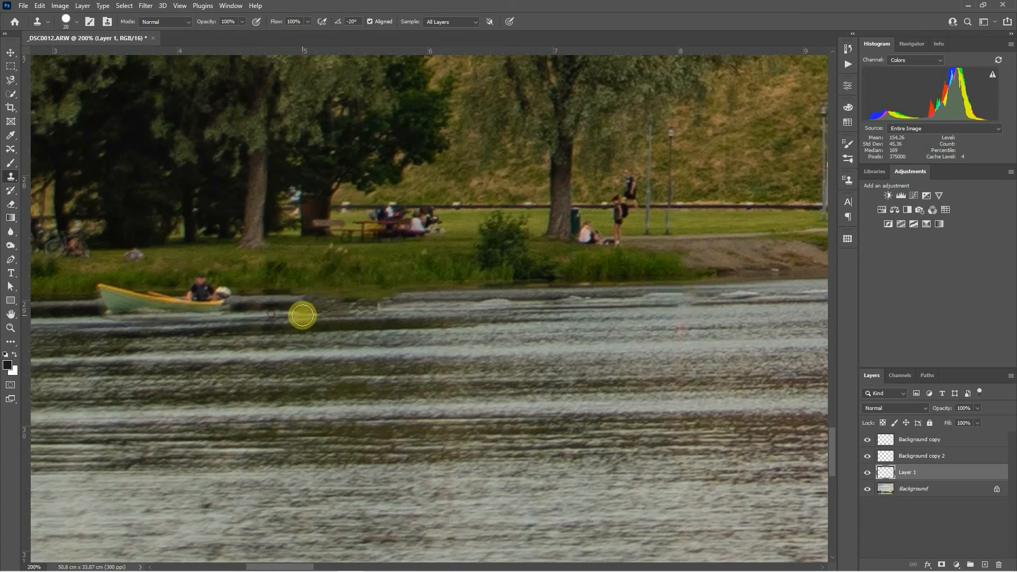
pyautogui.moveTo(305, 313); pyautogui.dragTo(357, 312)
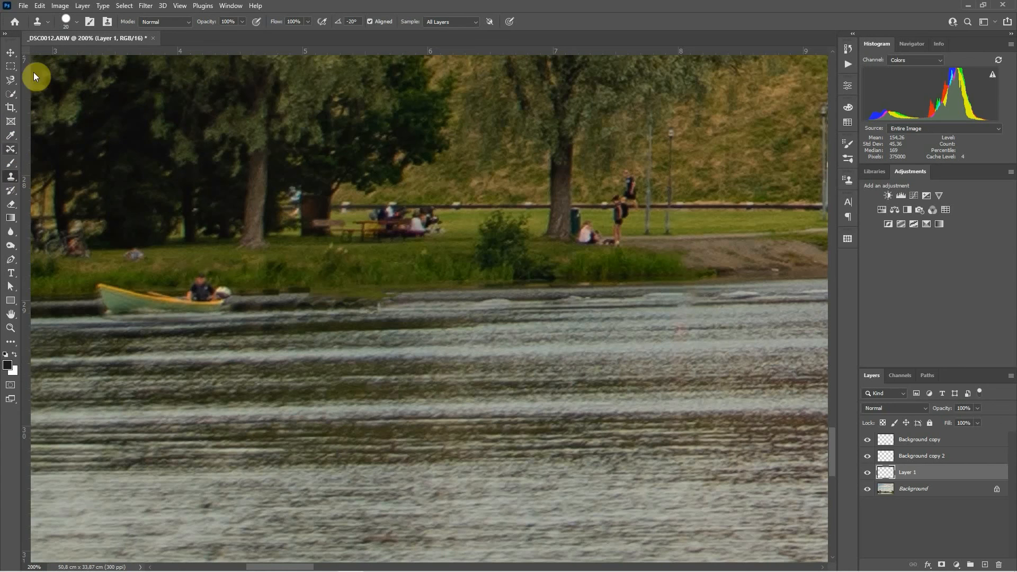
pyautogui.click(13, 152)
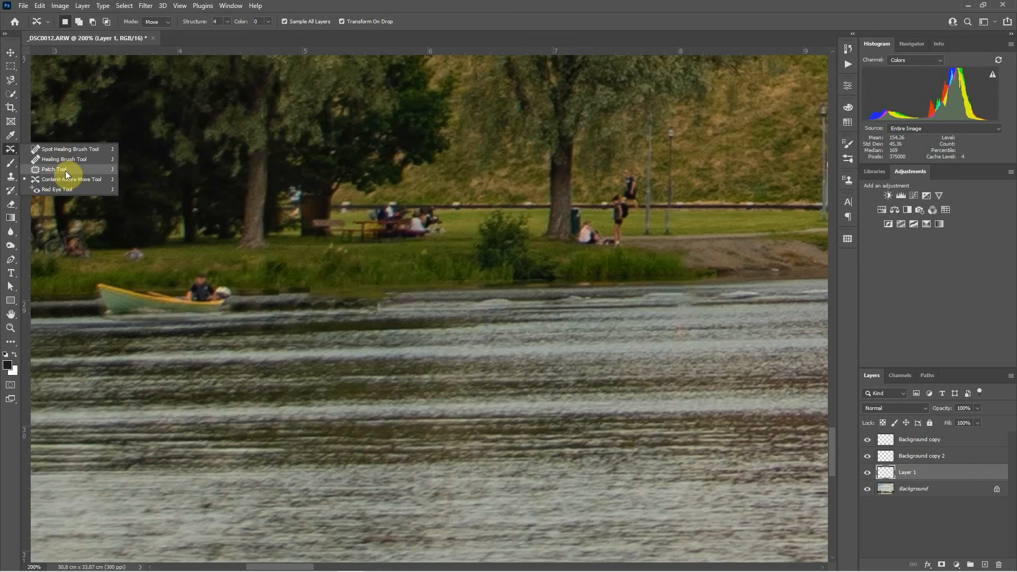
pyautogui.click(12, 177)
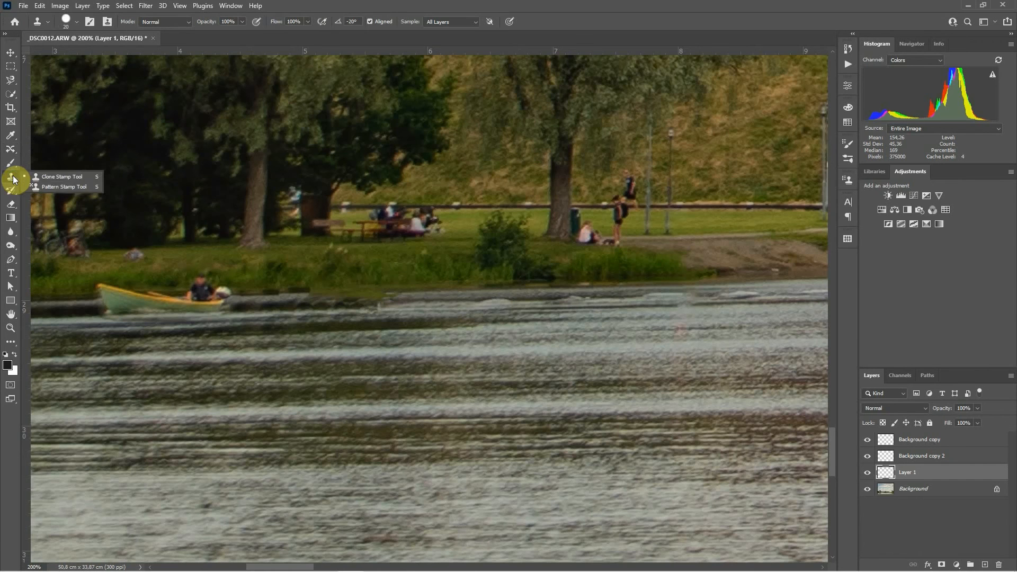
pyautogui.click(212, 35)
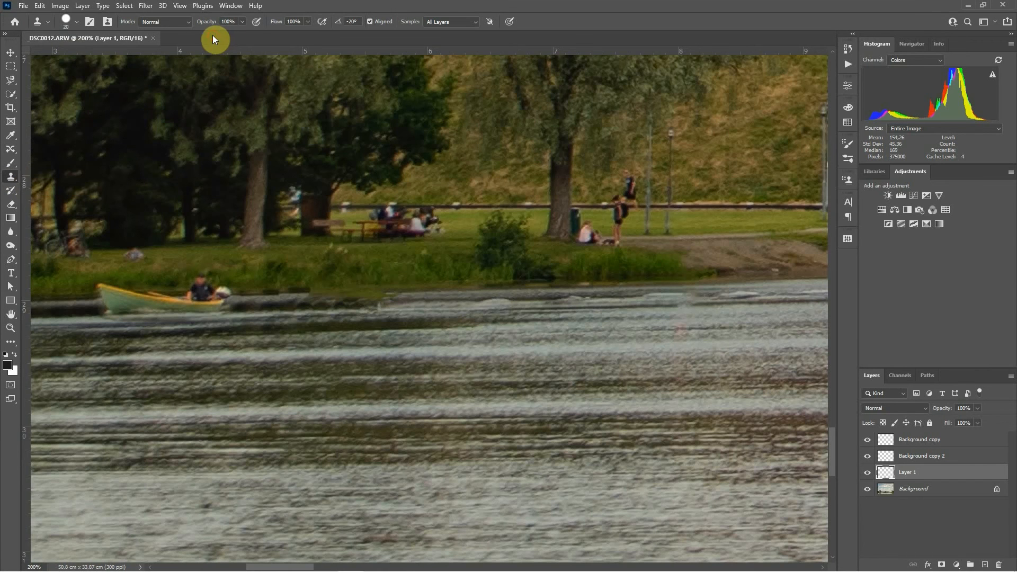
pyautogui.click(40, 6)
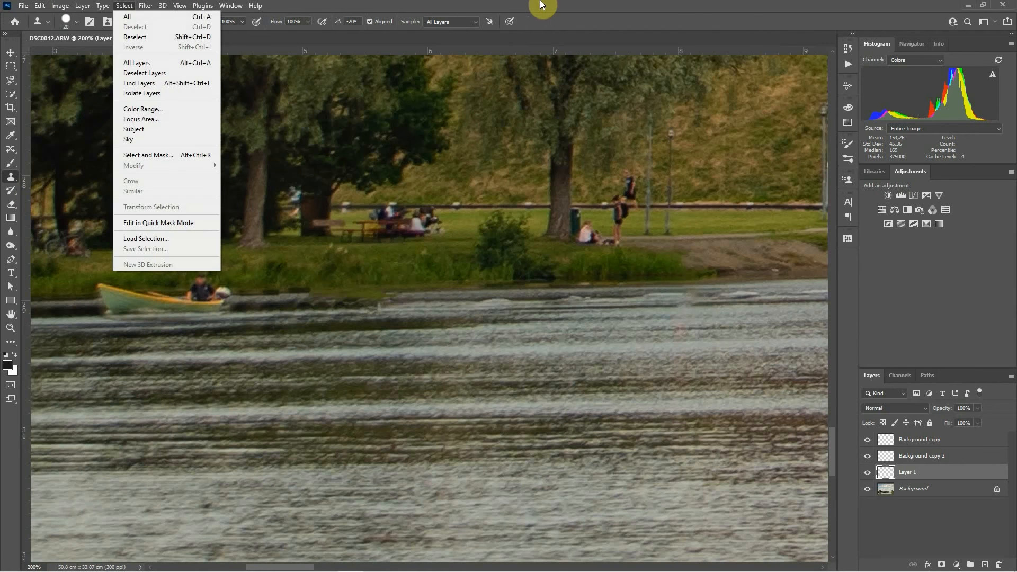
pyautogui.click(545, 5)
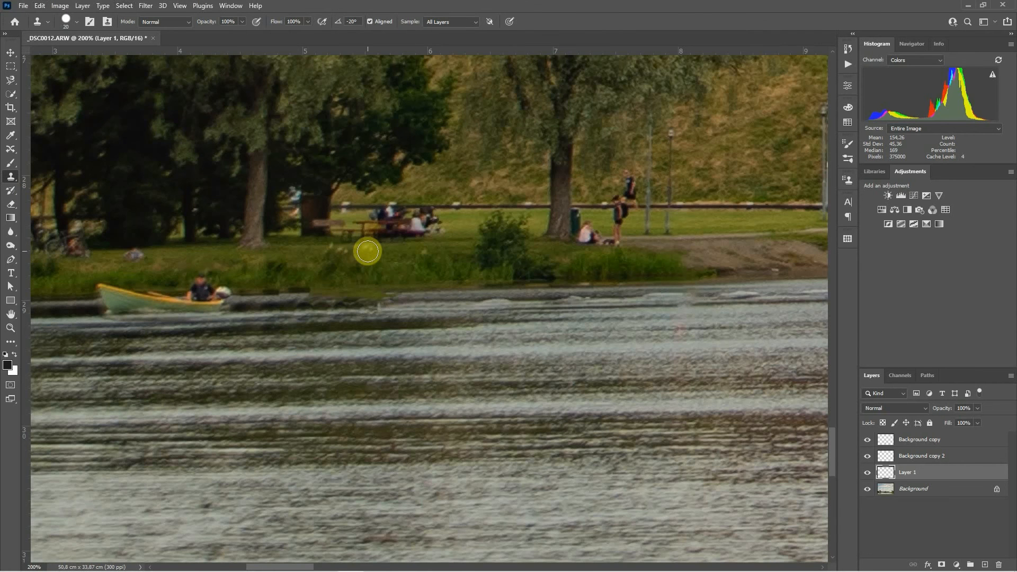